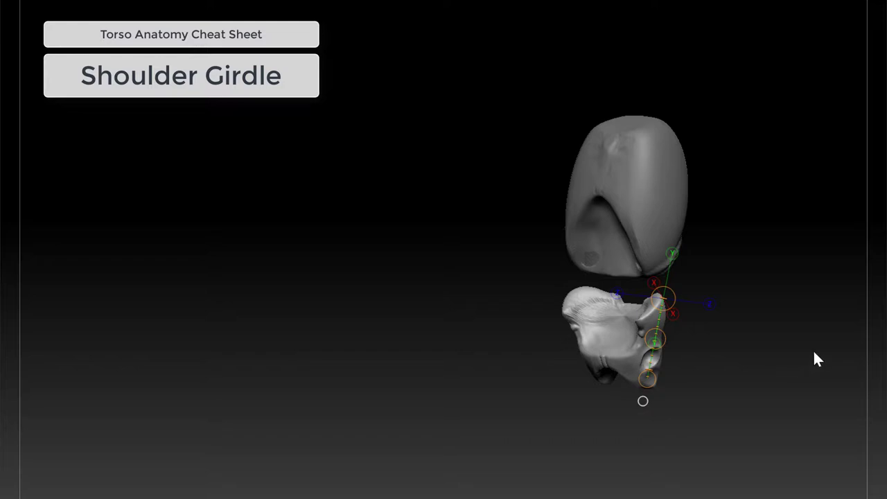
Add a cube to the ribcage and pelvis model, make it the active part and show it alone
{"action": "mouse_move", "coordinate": [814, 359]}
{"action": "left_mouse_down"}
{"action": "mouse_move", "coordinate": [799, 331]}
{"action": "mouse_move", "coordinate": [732, 317]}
{"action": "mouse_move", "coordinate": [547, 327]}
{"action": "mouse_move", "coordinate": [278, 255]}
{"action": "left_mouse_up"}
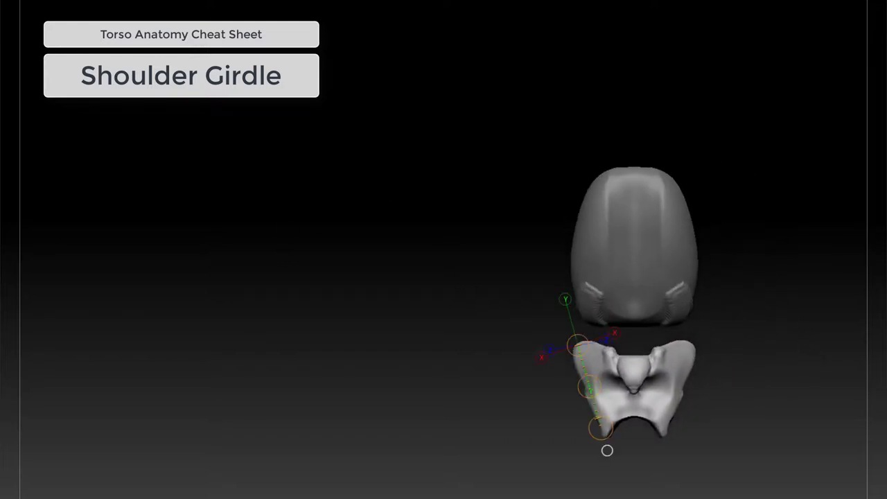
{"action": "left_click", "coordinate": [569, 350]}
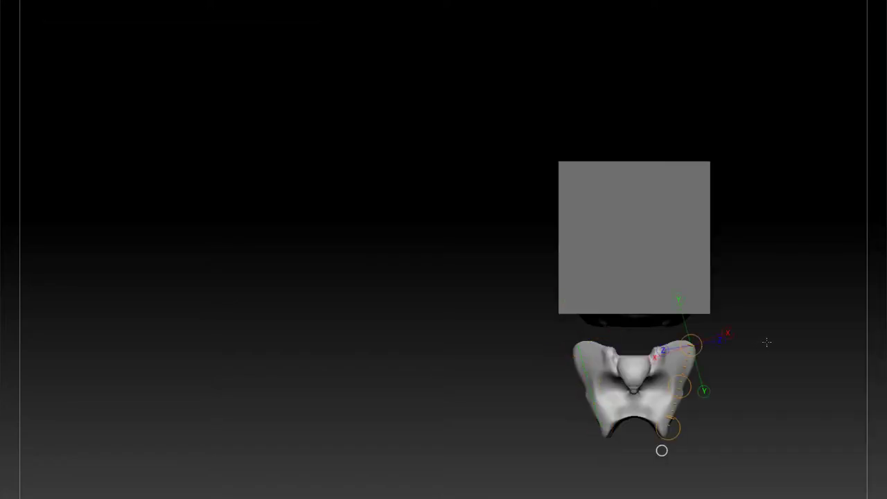
{"action": "left_click_drag", "start_coordinate": [767, 341], "coordinate": [773, 315], "text": "shift"}
{"action": "key", "text": "q"}
{"action": "left_click", "coordinate": [778, 296], "text": "alt"}
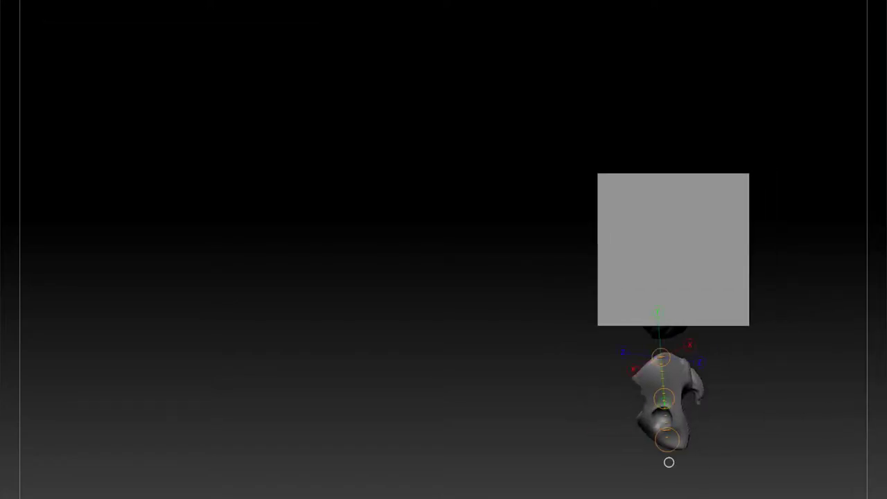
{"action": "left_click", "coordinate": [884, 379]}
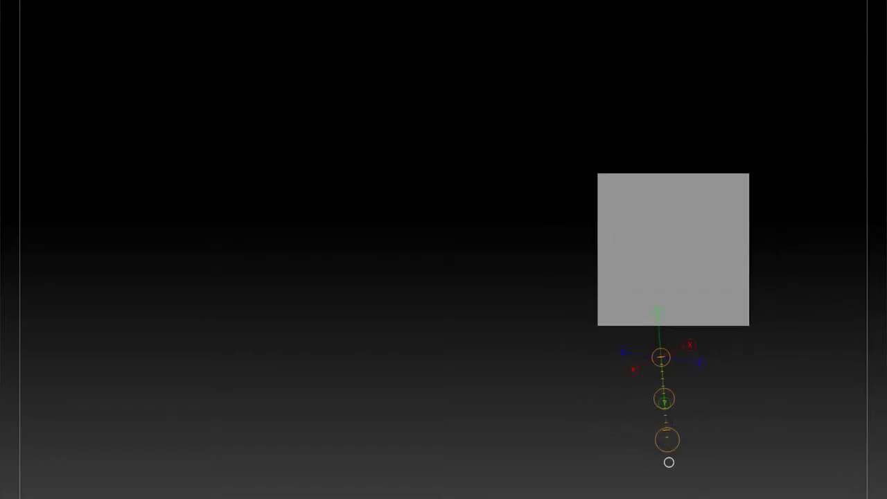
{"action": "mouse_move", "coordinate": [604, 273]}
{"action": "left_mouse_down"}
{"action": "mouse_move", "coordinate": [739, 269]}
{"action": "mouse_move", "coordinate": [613, 286]}
{"action": "left_mouse_up"}
{"action": "left_click_drag", "start_coordinate": [759, 221], "coordinate": [725, 225], "text": "shift"}
{"action": "left_click_drag", "start_coordinate": [754, 185], "coordinate": [697, 199], "text": "alt"}
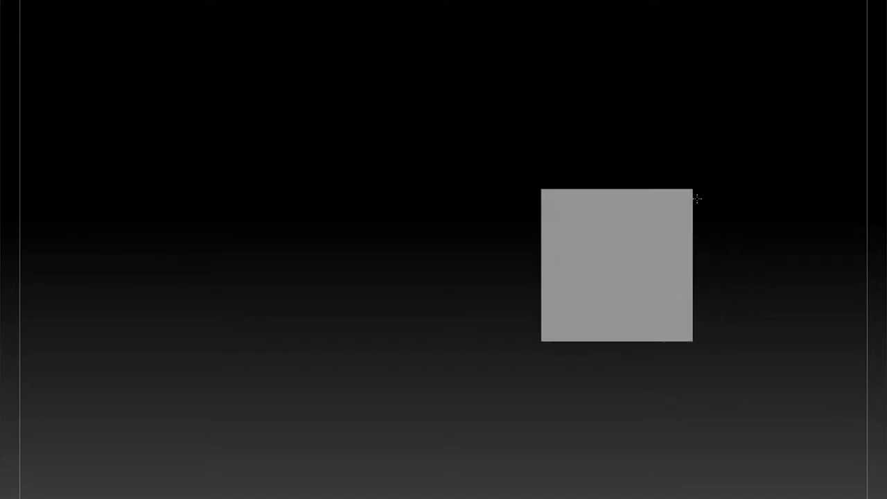
Reshape the cube with the Move brush into a tapered scapula block, wide along its upper edge and narrower below
{"action": "key", "text": "q"}
{"action": "left_click_drag", "start_coordinate": [571, 0], "coordinate": [590, 0]}
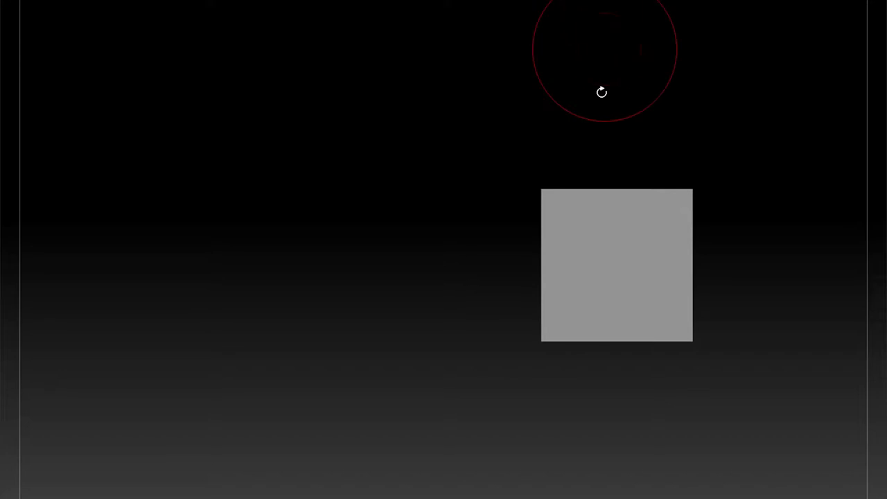
{"action": "mouse_move", "coordinate": [558, 275]}
{"action": "left_mouse_down", "text": "shift"}
{"action": "mouse_move", "coordinate": [564, 300]}
{"action": "mouse_move", "coordinate": [570, 285]}
{"action": "left_mouse_up", "text": "shift"}
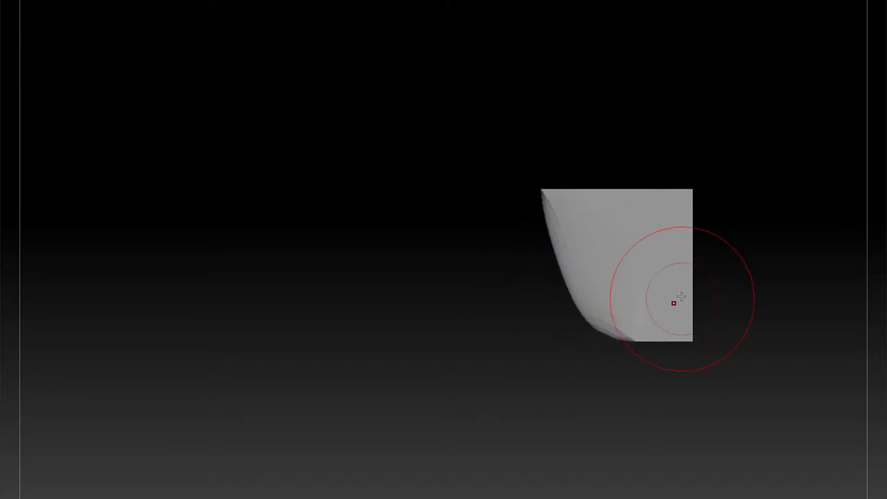
{"action": "mouse_move", "coordinate": [679, 325]}
{"action": "left_mouse_down", "text": "shift"}
{"action": "mouse_move", "coordinate": [684, 253]}
{"action": "mouse_move", "coordinate": [658, 311]}
{"action": "mouse_move", "coordinate": [679, 223]}
{"action": "mouse_move", "coordinate": [625, 226]}
{"action": "mouse_move", "coordinate": [614, 194]}
{"action": "left_mouse_up", "text": "shift"}
{"action": "left_click_drag", "start_coordinate": [675, 172], "coordinate": [672, 242], "text": "alt"}
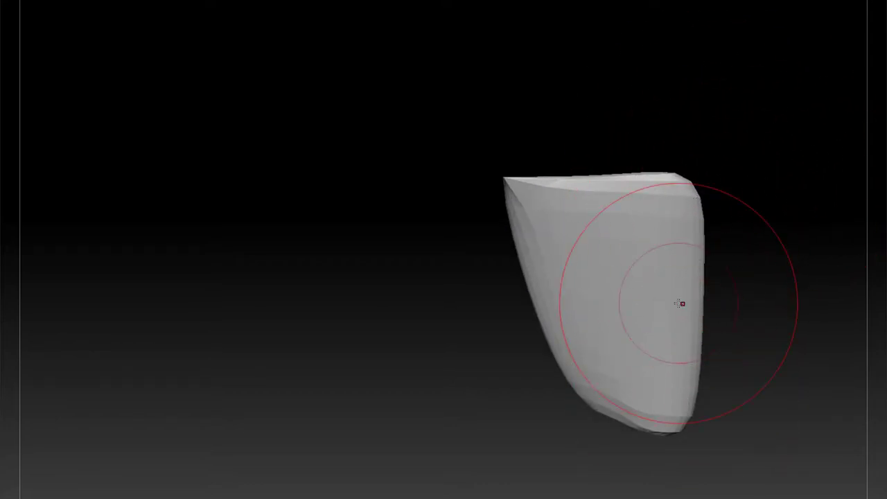
{"action": "left_click_drag", "start_coordinate": [782, 291], "coordinate": [706, 317], "text": "alt"}
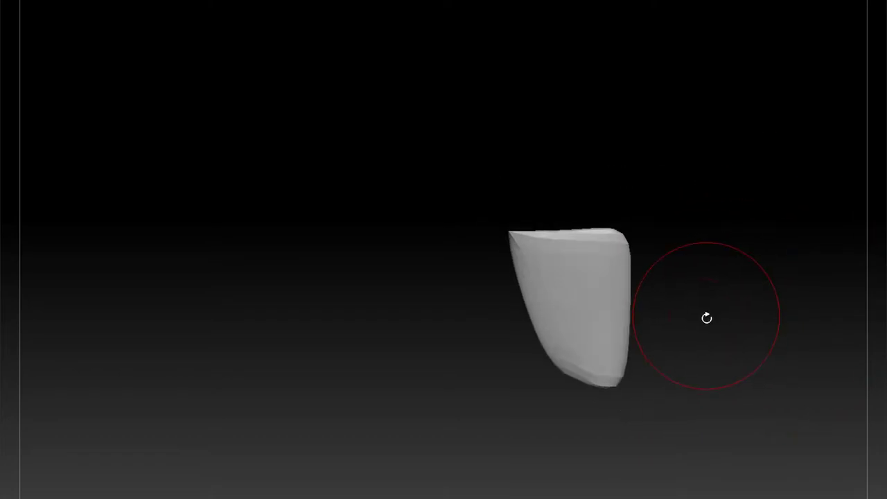
Subdivide the block and pull its straight side inward so the shape narrows to a rounded lower tip
{"action": "key", "text": "ctrl+d"}
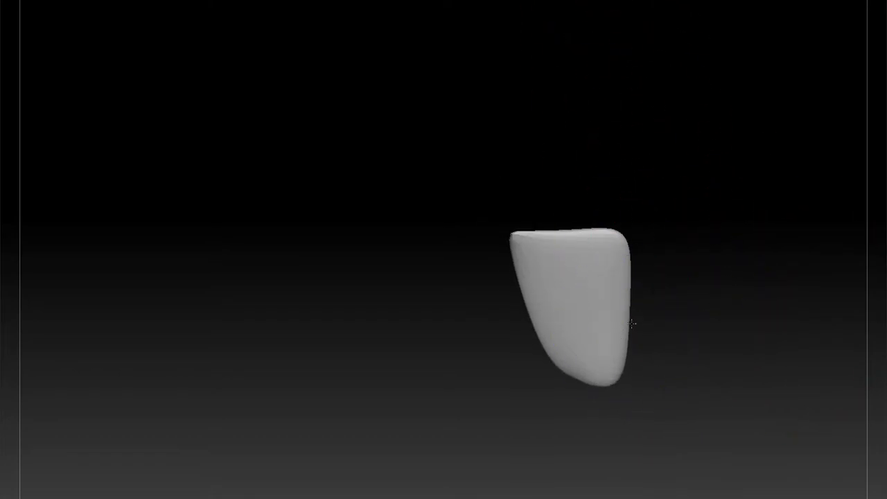
{"action": "mouse_move", "coordinate": [632, 324]}
{"action": "left_mouse_down"}
{"action": "mouse_move", "coordinate": [605, 336]}
{"action": "mouse_move", "coordinate": [597, 356]}
{"action": "left_mouse_up"}
{"action": "mouse_move", "coordinate": [628, 294]}
{"action": "left_mouse_down"}
{"action": "mouse_move", "coordinate": [618, 290]}
{"action": "mouse_move", "coordinate": [602, 366]}
{"action": "mouse_move", "coordinate": [619, 279]}
{"action": "mouse_move", "coordinate": [595, 237]}
{"action": "mouse_move", "coordinate": [617, 236]}
{"action": "left_mouse_up"}
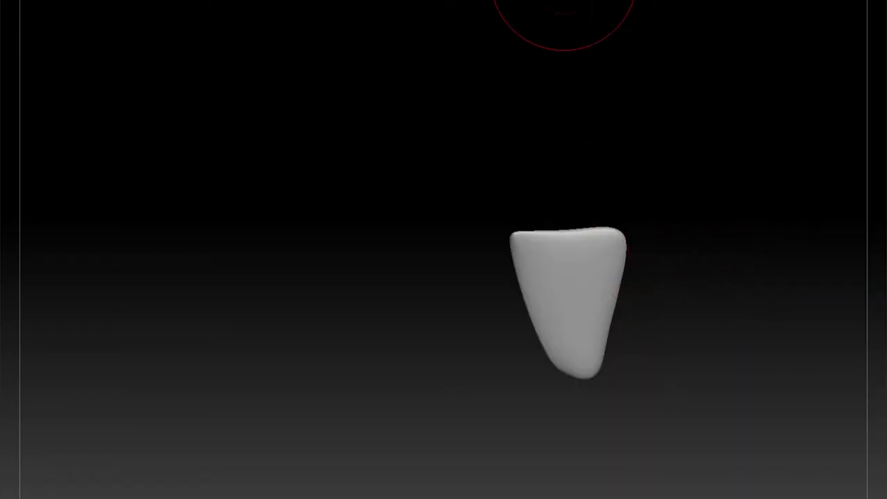
Try to pull a long, narrow spike upward from the middle of the scapula's upper edge
{"action": "left_click_drag", "start_coordinate": [575, 226], "coordinate": [571, 144]}
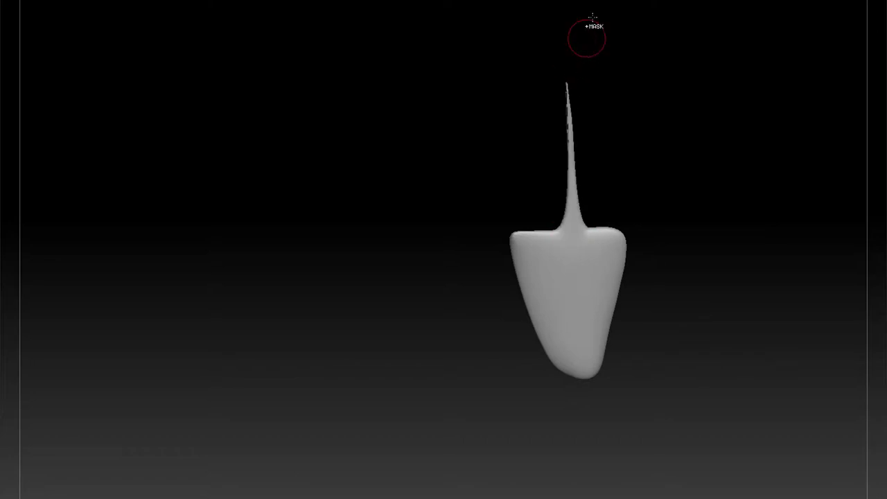
{"action": "key", "text": "ctrl+z"}
{"action": "mouse_move", "coordinate": [568, 236]}
{"action": "left_mouse_down"}
{"action": "mouse_move", "coordinate": [562, 72]}
{"action": "mouse_move", "coordinate": [573, 99]}
{"action": "mouse_move", "coordinate": [574, 69]}
{"action": "mouse_move", "coordinate": [570, 138]}
{"action": "left_mouse_up"}
{"action": "left_click_drag", "start_coordinate": [675, 224], "coordinate": [618, 165], "text": "alt"}
{"action": "left_click_drag", "start_coordinate": [625, 215], "coordinate": [652, 296], "text": "alt"}
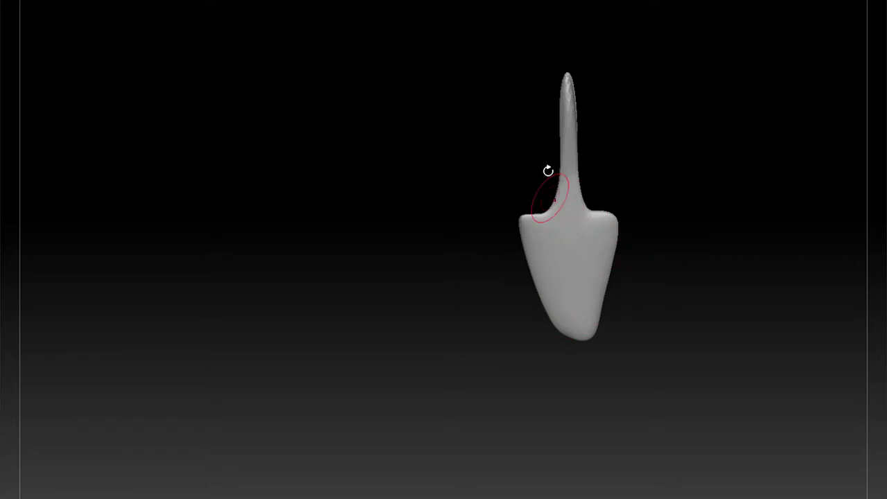
{"action": "scroll", "coordinate": [652, 135], "scroll_direction": "up", "scroll_amount": 2}
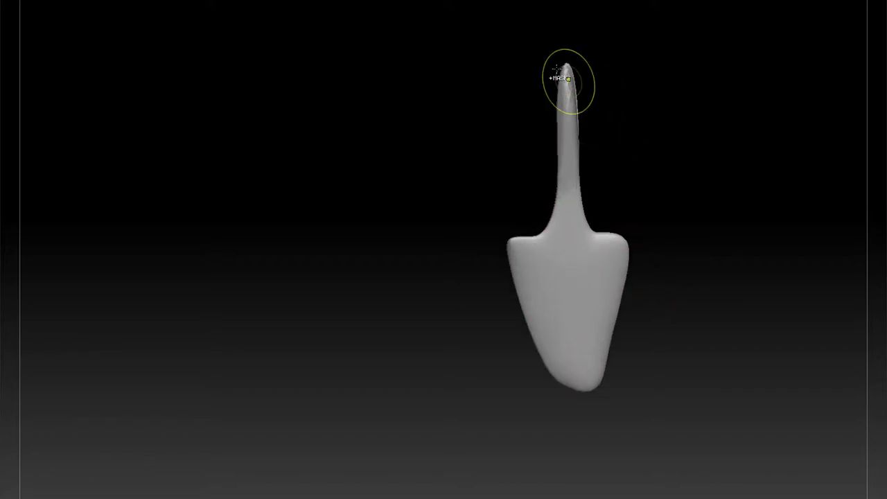
Try to mask the scapula plate and swing the unmasked spike level along the upper edge with the transpose line
{"action": "left_click_drag", "start_coordinate": [521, 43], "coordinate": [420, 222], "text": "ctrl"}
{"action": "key", "text": "w"}
{"action": "left_click", "coordinate": [605, 201], "text": "ctrl"}
{"action": "left_click_drag", "start_coordinate": [566, 143], "coordinate": [595, 161]}
{"action": "left_click_drag", "start_coordinate": [600, 168], "coordinate": [645, 176]}
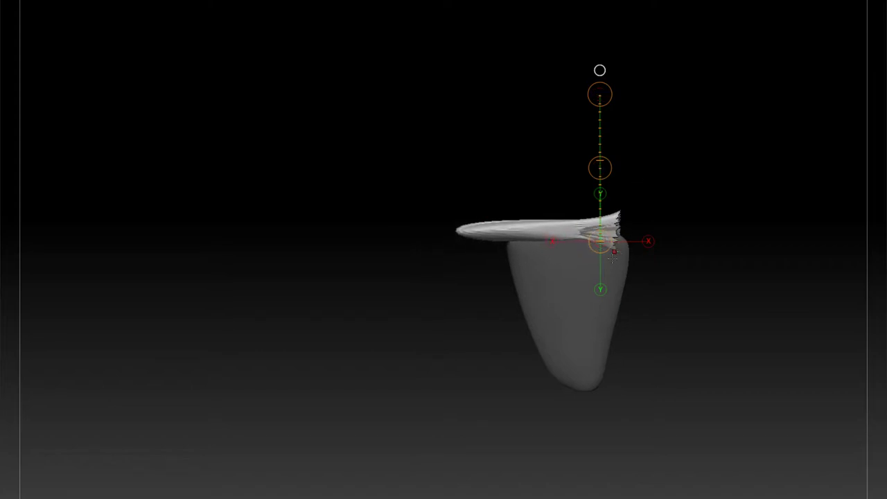
Undo the spike, masking and rotation edits back to the plain scapula plate
{"action": "left_click_drag", "start_coordinate": [669, 222], "coordinate": [655, 230], "text": "ctrl"}
{"action": "key", "text": "ctrl+z"}
{"action": "key", "text": "ctrl+z"}
{"action": "key", "text": "ctrl+z"}
{"action": "key", "text": "ctrl+z"}
{"action": "key", "text": "ctrl+z"}
{"action": "key", "text": "ctrl+z"}
{"action": "key", "text": "ctrl+z"}
{"action": "key", "text": "ctrl+z"}
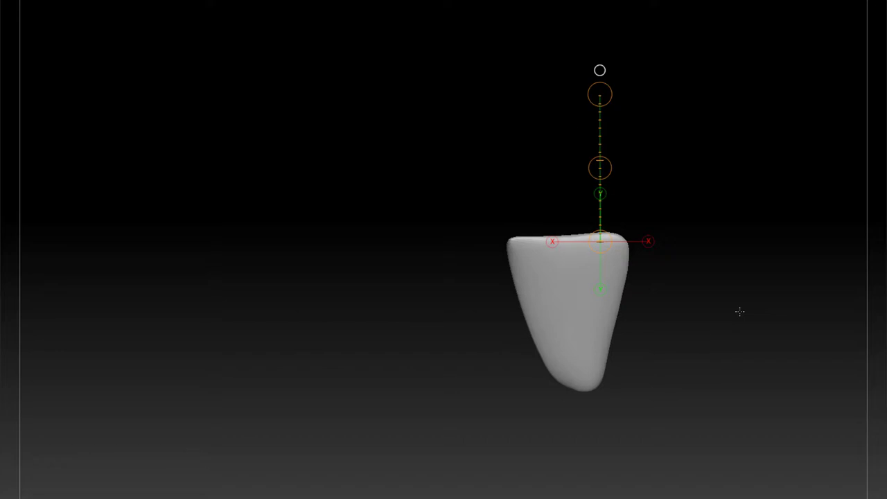
Sculpt a raised, slightly sloping ridge across the upper part of the plate as the scapular spine
{"action": "key", "text": "q"}
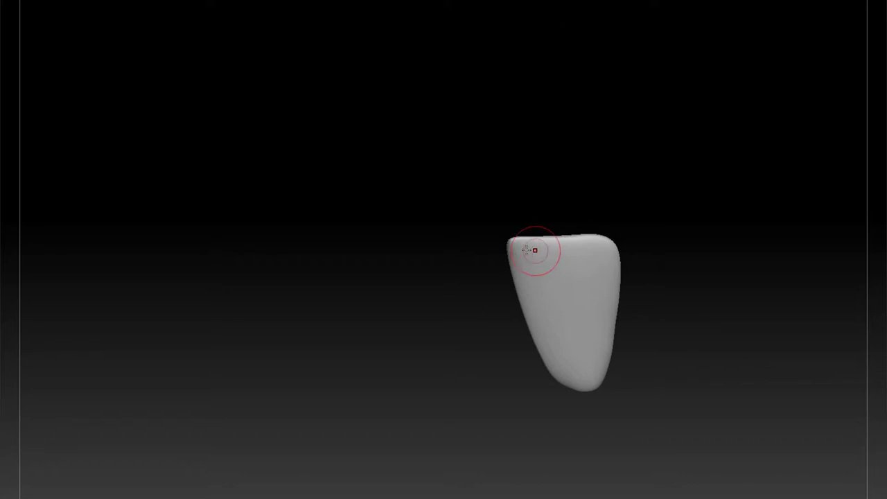
{"action": "mouse_move", "coordinate": [530, 250]}
{"action": "left_mouse_down"}
{"action": "mouse_move", "coordinate": [516, 248]}
{"action": "mouse_move", "coordinate": [610, 264]}
{"action": "left_mouse_up"}
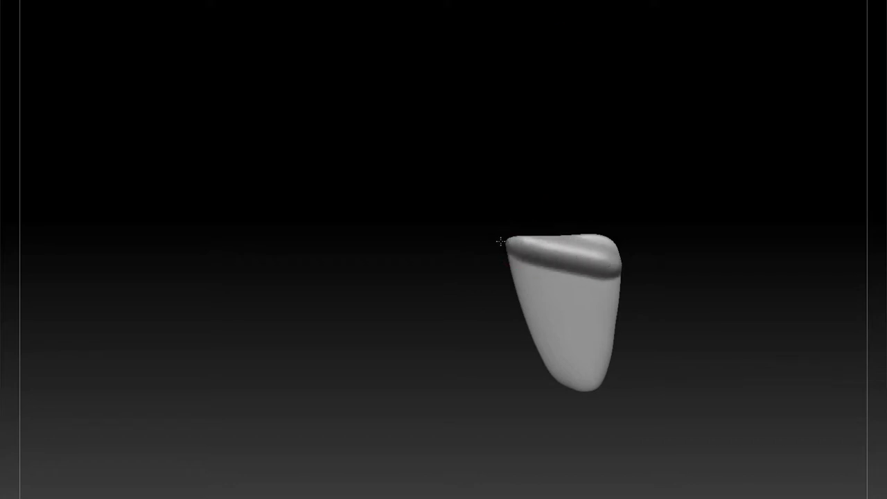
{"action": "left_click_drag", "start_coordinate": [686, 232], "coordinate": [695, 341]}
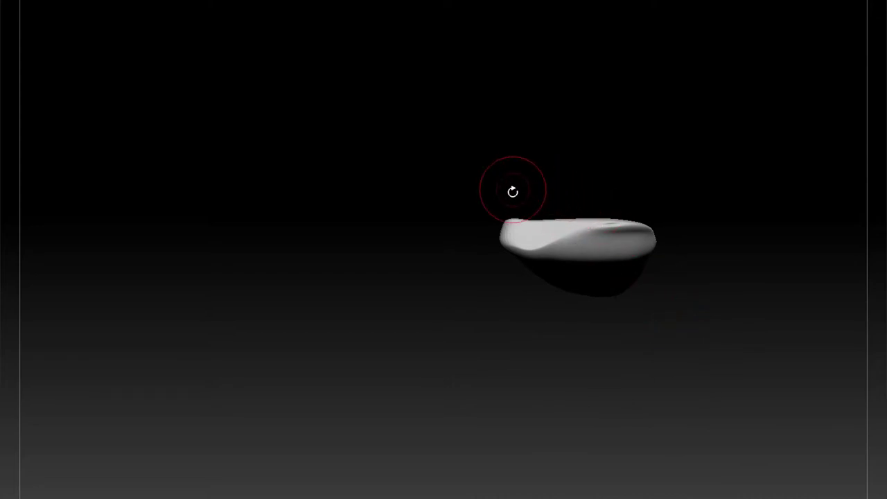
Pull the outer end of the ridge away from the plate to form the acromion and smooth its transition
{"action": "mouse_move", "coordinate": [506, 227]}
{"action": "left_mouse_down"}
{"action": "mouse_move", "coordinate": [475, 166]}
{"action": "mouse_move", "coordinate": [491, 219]}
{"action": "mouse_move", "coordinate": [506, 170]}
{"action": "mouse_move", "coordinate": [529, 180]}
{"action": "mouse_move", "coordinate": [494, 163]}
{"action": "left_mouse_up"}
{"action": "mouse_move", "coordinate": [516, 202]}
{"action": "left_mouse_down", "text": "shift"}
{"action": "mouse_move", "coordinate": [527, 213]}
{"action": "mouse_move", "coordinate": [512, 175]}
{"action": "left_mouse_up", "text": "shift"}
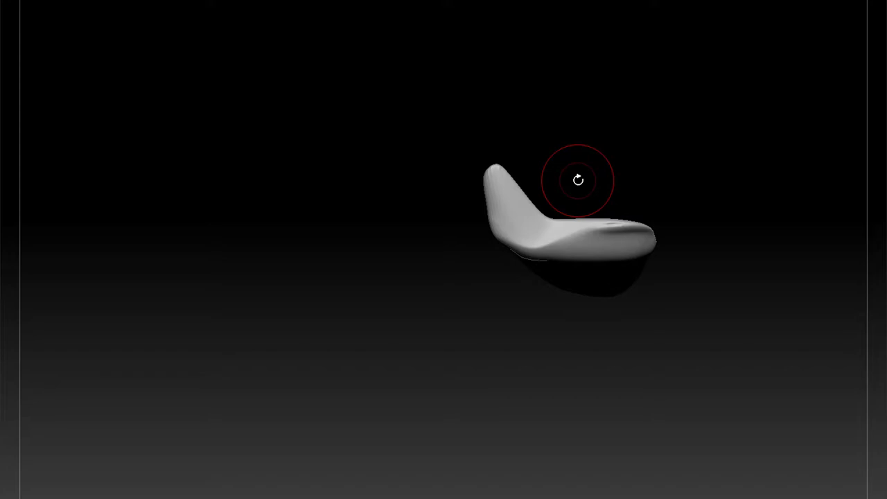
{"action": "left_click_drag", "start_coordinate": [706, 314], "coordinate": [730, 213]}
{"action": "left_click_drag", "start_coordinate": [727, 174], "coordinate": [518, 420], "text": "ctrl"}
{"action": "left_click_drag", "start_coordinate": [772, 279], "coordinate": [753, 454], "text": "ctrl"}
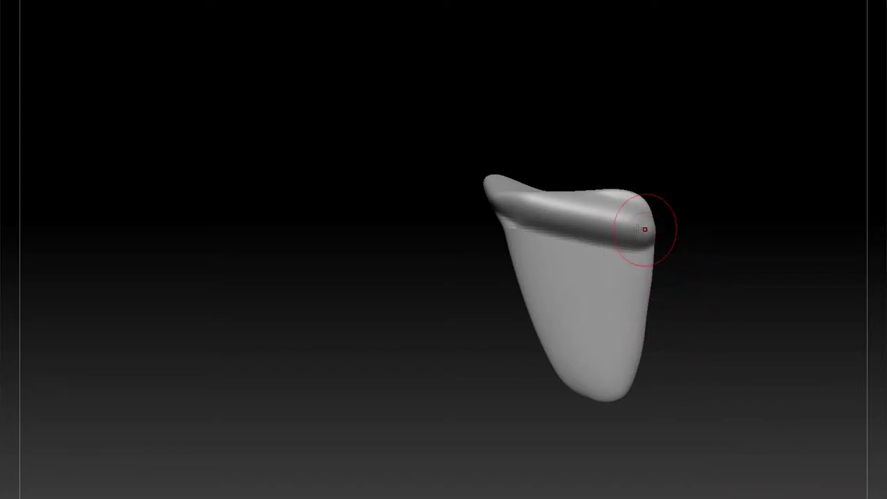
Carve a deep groove along the underside of the scapular spine with the DamStandard brush
{"action": "mouse_move", "coordinate": [510, 204]}
{"action": "left_mouse_down"}
{"action": "mouse_move", "coordinate": [619, 226]}
{"action": "mouse_move", "coordinate": [507, 210]}
{"action": "left_mouse_up"}
{"action": "key", "text": "b"}
{"action": "key", "text": "d"}
{"action": "left_click", "coordinate": [796, 286]}
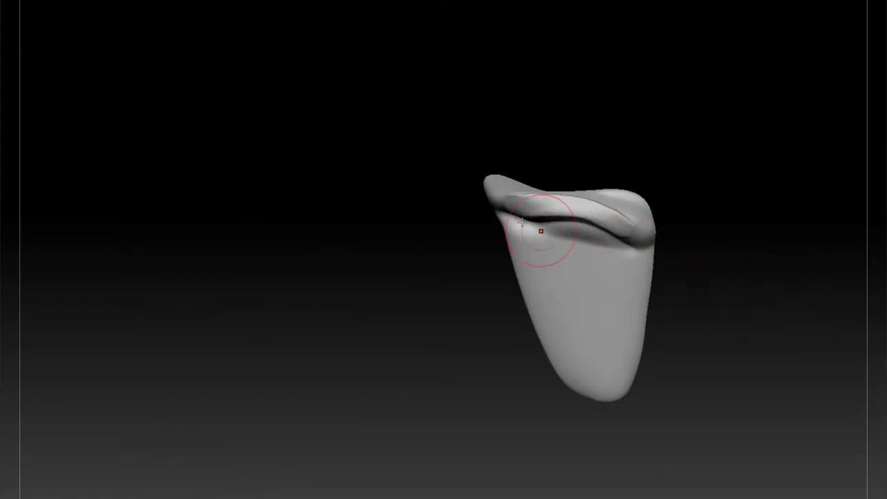
Refine the upper side of the scapular spine, narrowing it into a more defined ridge leading to the acromion
{"action": "left_click_drag", "start_coordinate": [588, 203], "coordinate": [562, 191]}
{"action": "mouse_move", "coordinate": [677, 204]}
{"action": "left_mouse_down"}
{"action": "mouse_move", "coordinate": [681, 224]}
{"action": "mouse_move", "coordinate": [708, 230]}
{"action": "left_mouse_up"}
{"action": "left_click_drag", "start_coordinate": [521, 194], "coordinate": [589, 216]}
{"action": "left_click_drag", "start_coordinate": [714, 215], "coordinate": [718, 176]}
{"action": "left_click_drag", "start_coordinate": [665, 241], "coordinate": [687, 251]}
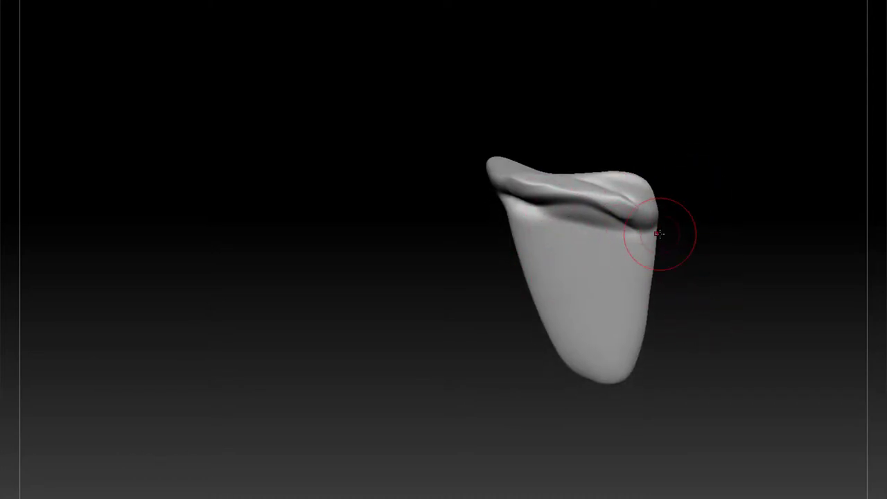
{"action": "left_click_drag", "start_coordinate": [704, 241], "coordinate": [711, 217], "text": "alt"}
{"action": "mouse_move", "coordinate": [658, 205]}
{"action": "left_mouse_down", "text": "ctrl"}
{"action": "mouse_move", "coordinate": [629, 327]}
{"action": "mouse_move", "coordinate": [653, 333]}
{"action": "left_mouse_up", "text": "ctrl"}
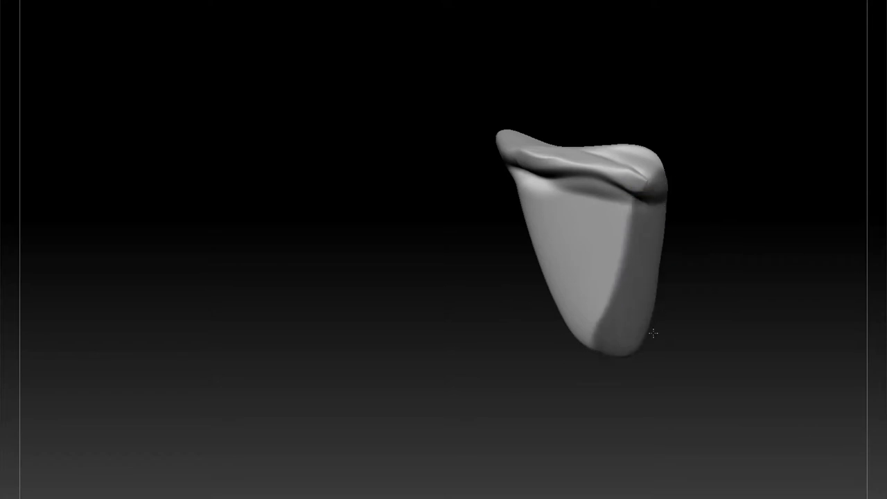
{"action": "key", "text": "ctrl+z"}
Bend the straight scapula blade into a gentle curve as seen from the side
{"action": "mouse_move", "coordinate": [695, 298]}
{"action": "left_mouse_down"}
{"action": "mouse_move", "coordinate": [755, 303]}
{"action": "mouse_move", "coordinate": [669, 283]}
{"action": "left_mouse_up"}
{"action": "left_click_drag", "start_coordinate": [631, 101], "coordinate": [576, 371], "text": "ctrl"}
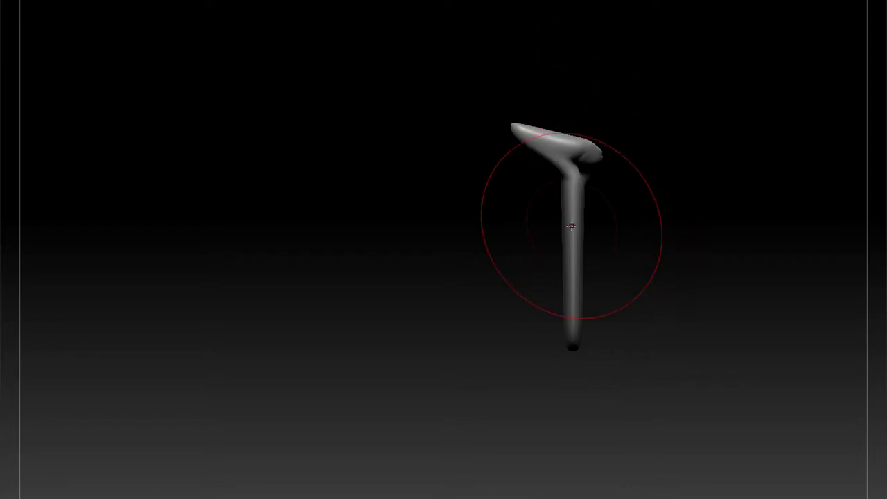
{"action": "left_click_drag", "start_coordinate": [571, 226], "coordinate": [577, 226]}
{"action": "left_click_drag", "start_coordinate": [563, 263], "coordinate": [571, 263]}
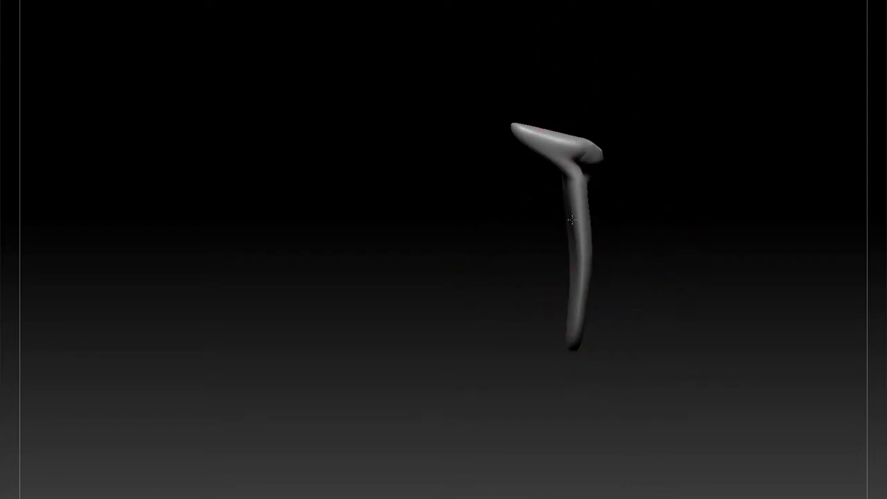
{"action": "left_click_drag", "start_coordinate": [567, 225], "coordinate": [577, 253]}
{"action": "left_click_drag", "start_coordinate": [509, 287], "coordinate": [537, 298]}
{"action": "left_click_drag", "start_coordinate": [575, 310], "coordinate": [578, 311]}
{"action": "right_click_drag", "start_coordinate": [579, 310], "coordinate": [609, 301]}
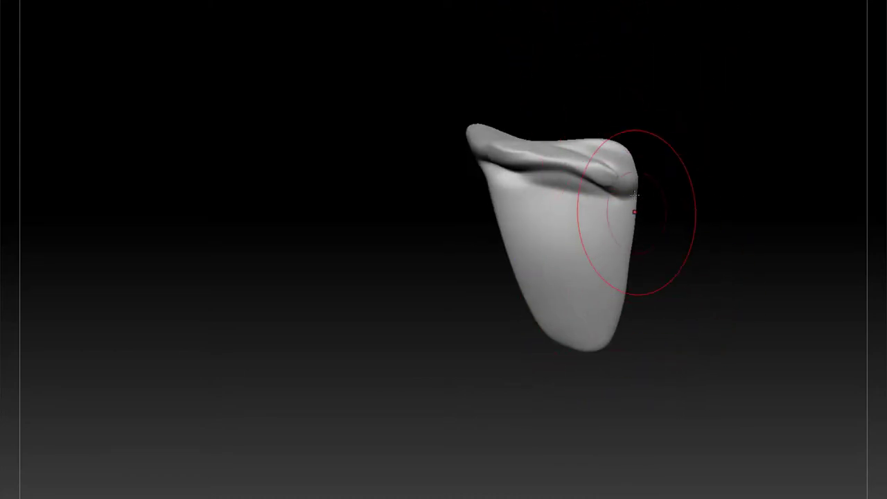
Adjust the scapula's inner border and pull its upper inner corner up into a rounded peak above the spine
{"action": "left_click_drag", "start_coordinate": [636, 212], "coordinate": [632, 211]}
{"action": "left_click_drag", "start_coordinate": [629, 177], "coordinate": [623, 173]}
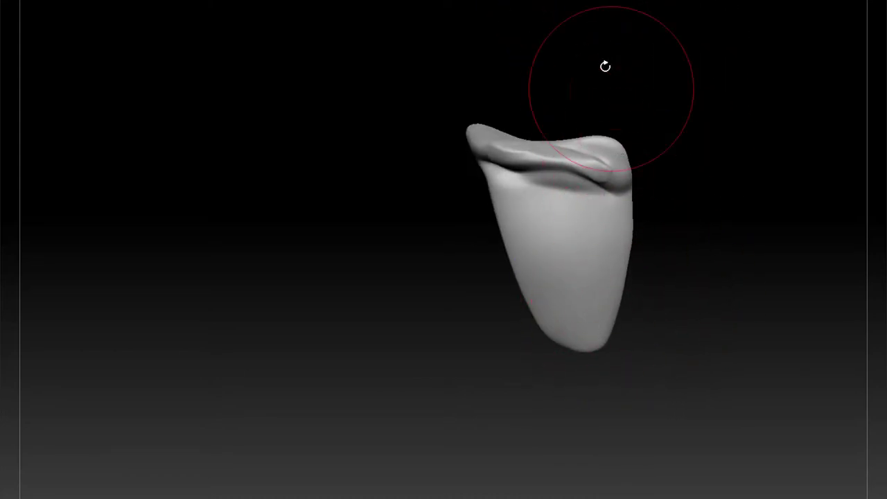
{"action": "left_click_drag", "start_coordinate": [569, 165], "coordinate": [570, 169]}
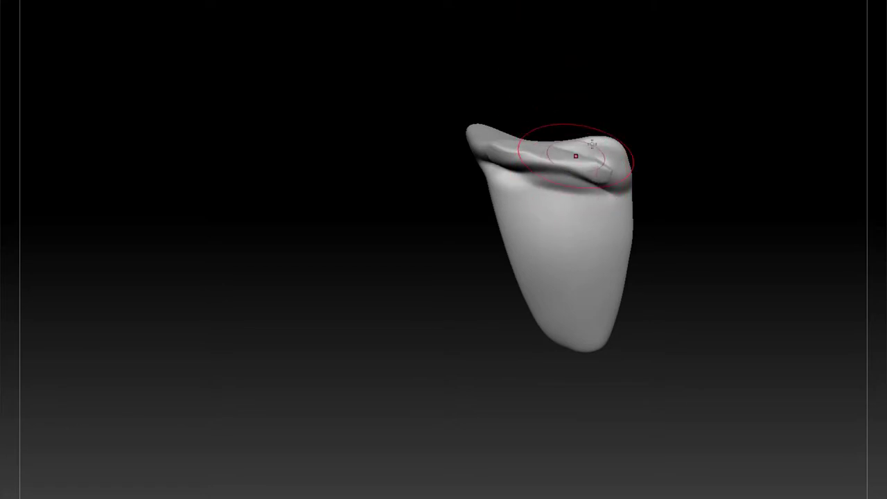
{"action": "mouse_move", "coordinate": [605, 131]}
{"action": "left_mouse_down"}
{"action": "mouse_move", "coordinate": [602, 113]}
{"action": "mouse_move", "coordinate": [577, 140]}
{"action": "mouse_move", "coordinate": [607, 121]}
{"action": "left_mouse_up"}
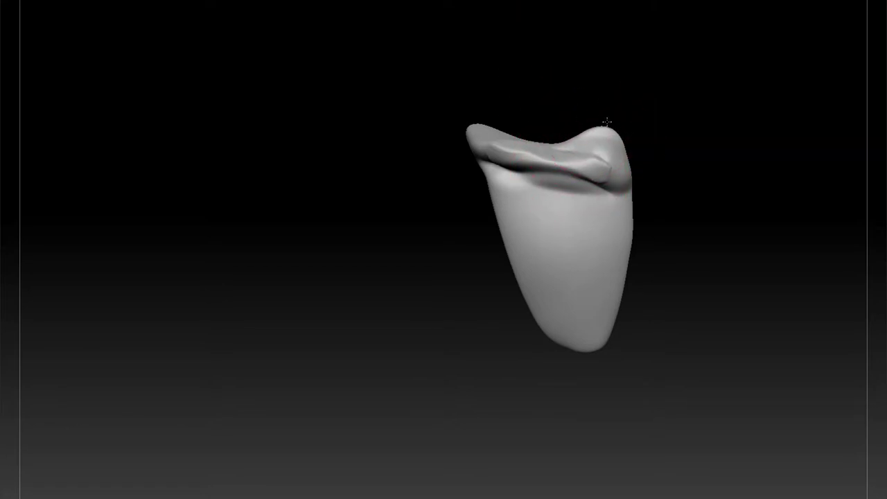
{"action": "left_click_drag", "start_coordinate": [635, 166], "coordinate": [630, 165]}
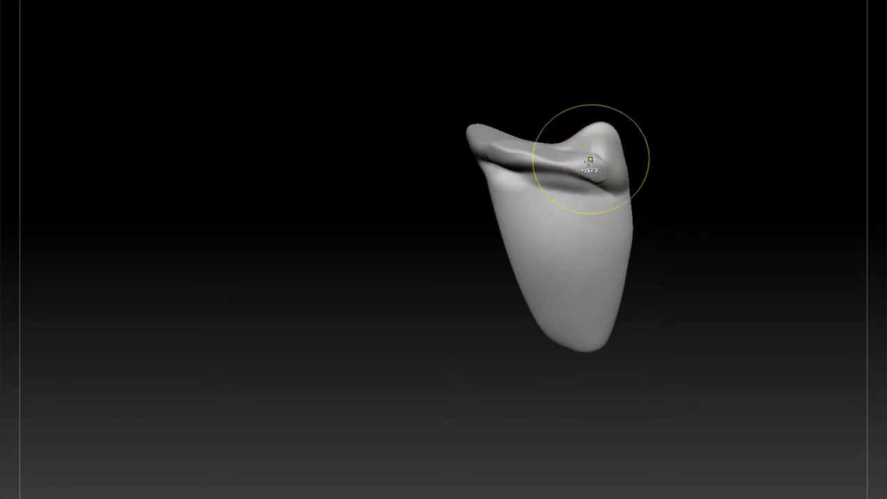
Carve creases into the raised upper inner corner above the spine with the DamStandard brush
{"action": "key", "text": "b"}
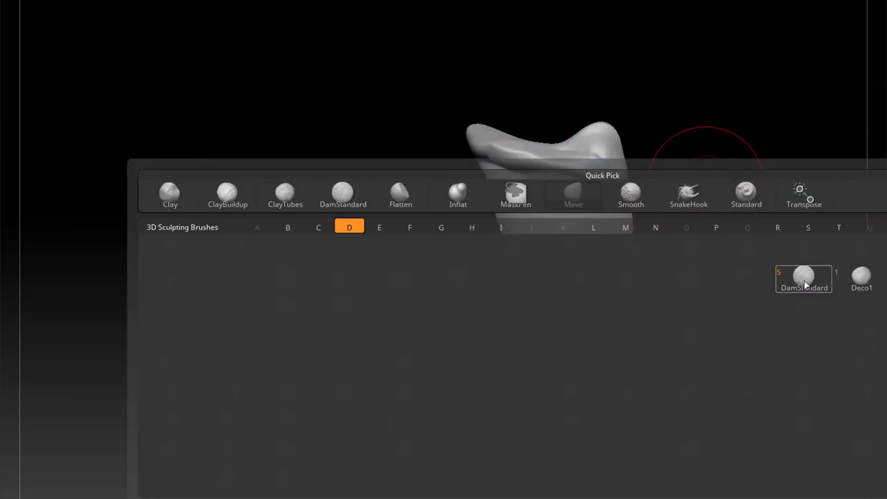
{"action": "left_click", "coordinate": [804, 276]}
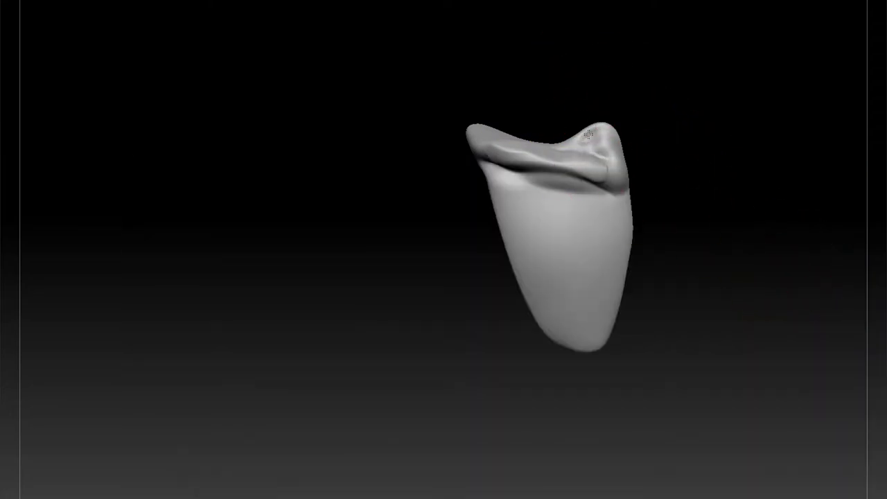
Mark the broad flat area below the scapular spine with a mask and clear it
{"action": "mouse_move", "coordinate": [543, 195]}
{"action": "left_mouse_down", "text": "ctrl"}
{"action": "mouse_move", "coordinate": [541, 250]}
{"action": "mouse_move", "coordinate": [589, 218]}
{"action": "mouse_move", "coordinate": [602, 325]}
{"action": "left_mouse_up", "text": "ctrl"}
{"action": "left_click_drag", "start_coordinate": [698, 332], "coordinate": [718, 464], "text": "ctrl"}
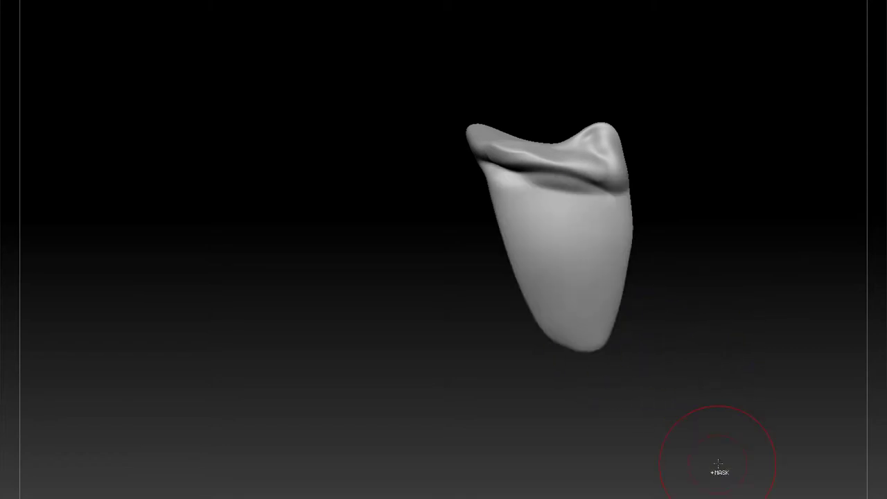
{"action": "mouse_move", "coordinate": [602, 226]}
{"action": "left_mouse_down", "text": "ctrl"}
{"action": "mouse_move", "coordinate": [568, 291]}
{"action": "mouse_move", "coordinate": [602, 355]}
{"action": "left_mouse_up", "text": "ctrl"}
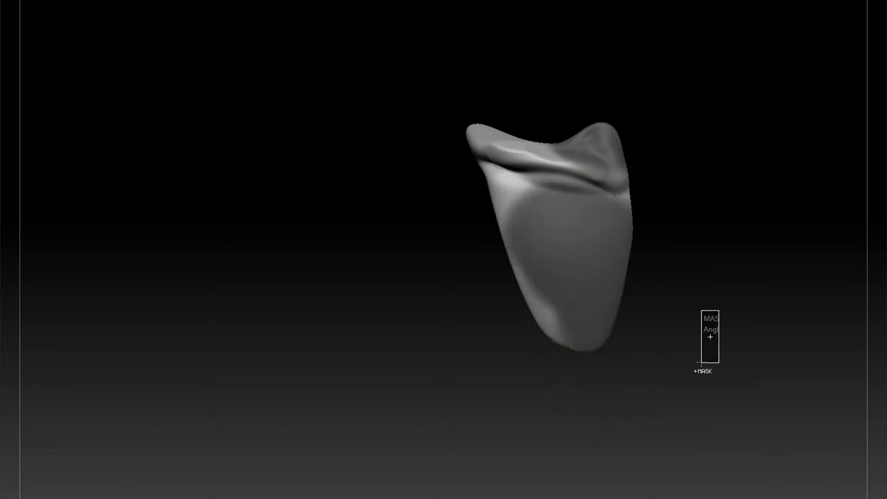
{"action": "left_click", "coordinate": [707, 336], "text": "ctrl"}
Mask the hollow above the scapular spine together with the flat area below it to mark both muscle beds
{"action": "left_click_drag", "start_coordinate": [661, 87], "coordinate": [661, 103], "text": "alt"}
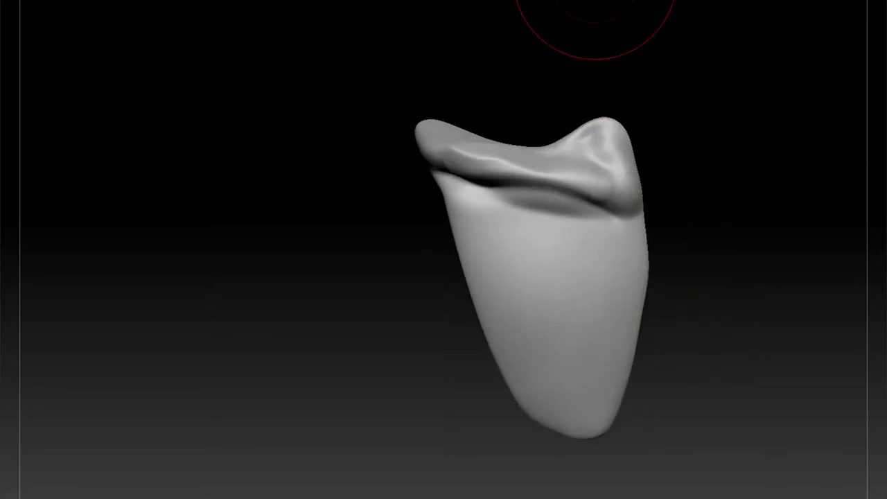
{"action": "mouse_move", "coordinate": [590, 134]}
{"action": "left_mouse_down", "text": "ctrl"}
{"action": "mouse_move", "coordinate": [604, 135]}
{"action": "mouse_move", "coordinate": [483, 138]}
{"action": "left_mouse_up", "text": "ctrl"}
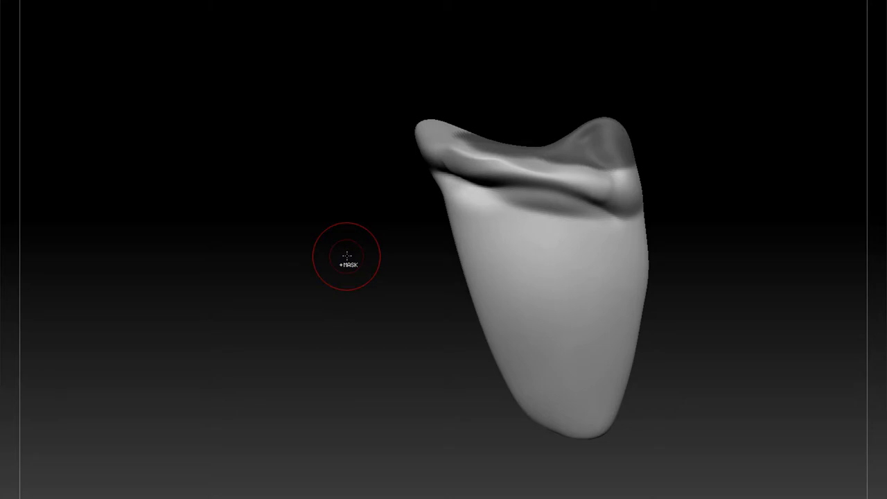
{"action": "left_click_drag", "start_coordinate": [714, 190], "coordinate": [671, 208], "text": "ctrl"}
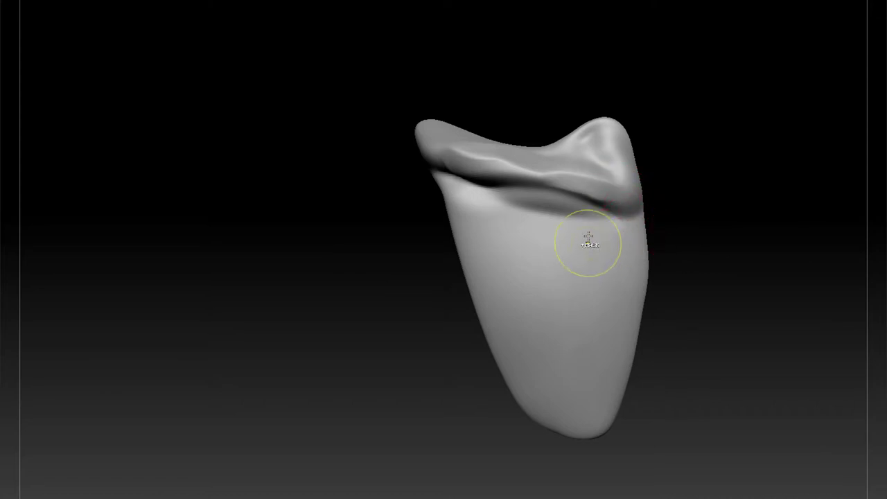
{"action": "mouse_move", "coordinate": [589, 239]}
{"action": "left_mouse_down", "text": "ctrl"}
{"action": "mouse_move", "coordinate": [572, 318]}
{"action": "mouse_move", "coordinate": [610, 235]}
{"action": "mouse_move", "coordinate": [473, 305]}
{"action": "left_mouse_up", "text": "ctrl"}
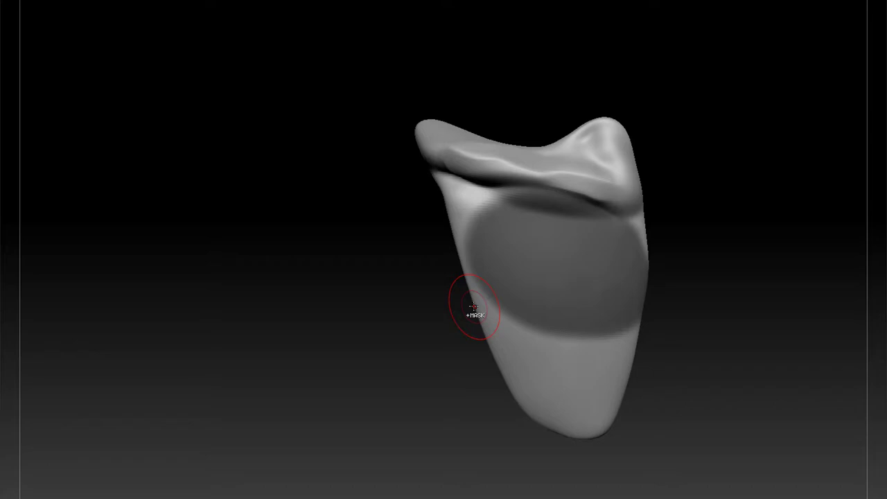
{"action": "left_click_drag", "start_coordinate": [622, 172], "coordinate": [564, 149], "text": "ctrl"}
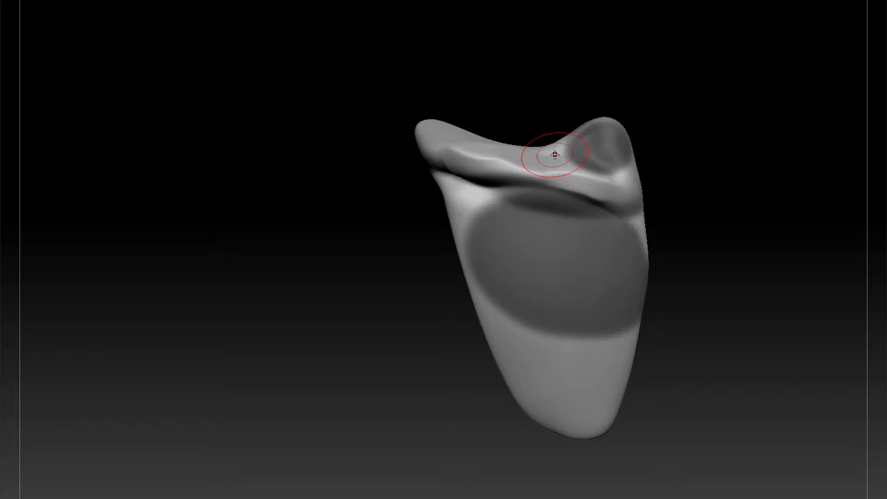
Pull a hook-shaped coracoid process out of the scapula's front side, below the acromion
{"action": "left_click_drag", "start_coordinate": [676, 306], "coordinate": [696, 260]}
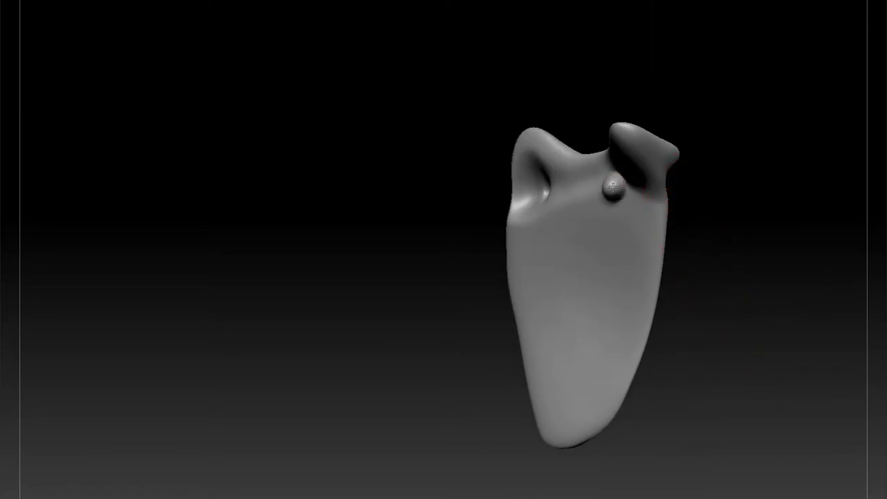
{"action": "mouse_move", "coordinate": [721, 222]}
{"action": "left_mouse_down"}
{"action": "mouse_move", "coordinate": [766, 245]}
{"action": "mouse_move", "coordinate": [762, 300]}
{"action": "mouse_move", "coordinate": [740, 305]}
{"action": "left_mouse_up"}
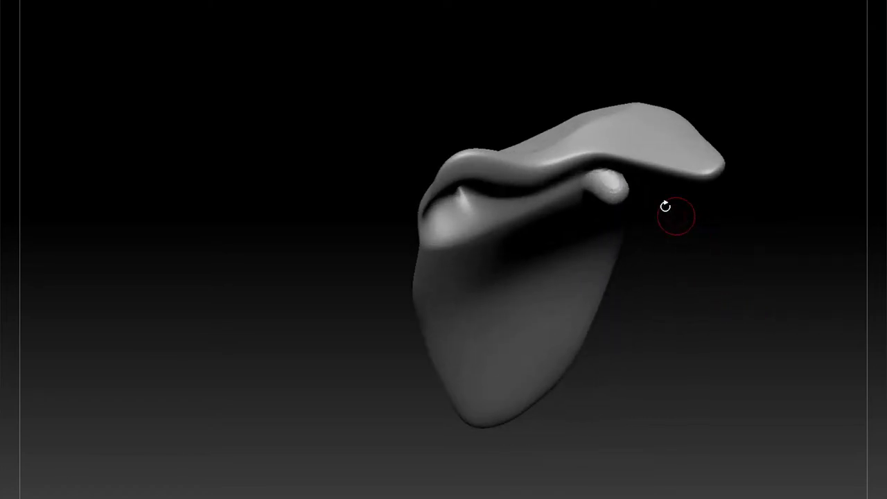
{"action": "left_click_drag", "start_coordinate": [605, 197], "coordinate": [625, 192]}
{"action": "mouse_move", "coordinate": [650, 225]}
{"action": "left_mouse_down"}
{"action": "mouse_move", "coordinate": [667, 273]}
{"action": "mouse_move", "coordinate": [662, 52]}
{"action": "left_mouse_up"}
{"action": "left_click_drag", "start_coordinate": [615, 181], "coordinate": [574, 165]}
{"action": "mouse_move", "coordinate": [600, 191]}
{"action": "left_mouse_down"}
{"action": "mouse_move", "coordinate": [566, 183]}
{"action": "mouse_move", "coordinate": [589, 137]}
{"action": "left_mouse_up"}
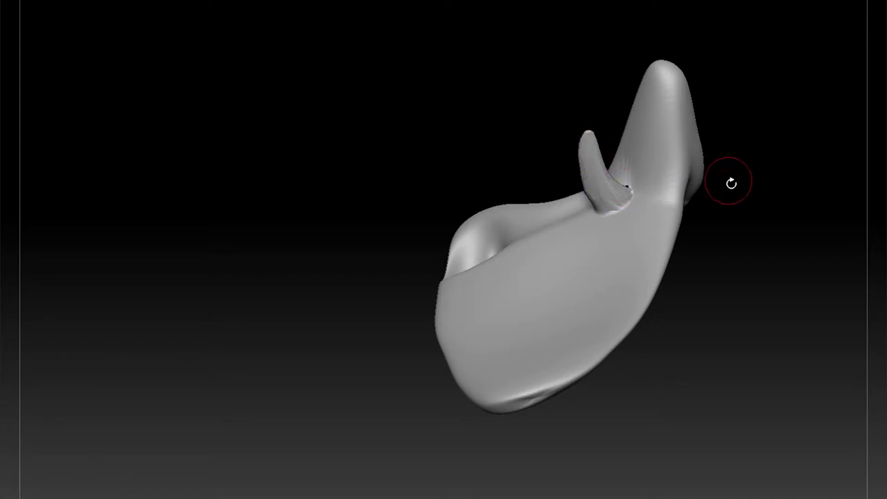
Refine the coracoid process as seen from the side into a slender forward projection with a rounded tip
{"action": "mouse_move", "coordinate": [732, 182]}
{"action": "left_mouse_down"}
{"action": "mouse_move", "coordinate": [728, 275]}
{"action": "mouse_move", "coordinate": [755, 283]}
{"action": "mouse_move", "coordinate": [766, 261]}
{"action": "mouse_move", "coordinate": [788, 273]}
{"action": "mouse_move", "coordinate": [693, 265]}
{"action": "mouse_move", "coordinate": [632, 222]}
{"action": "left_mouse_up"}
{"action": "mouse_move", "coordinate": [573, 185]}
{"action": "left_mouse_down"}
{"action": "mouse_move", "coordinate": [581, 183]}
{"action": "mouse_move", "coordinate": [563, 188]}
{"action": "left_mouse_up"}
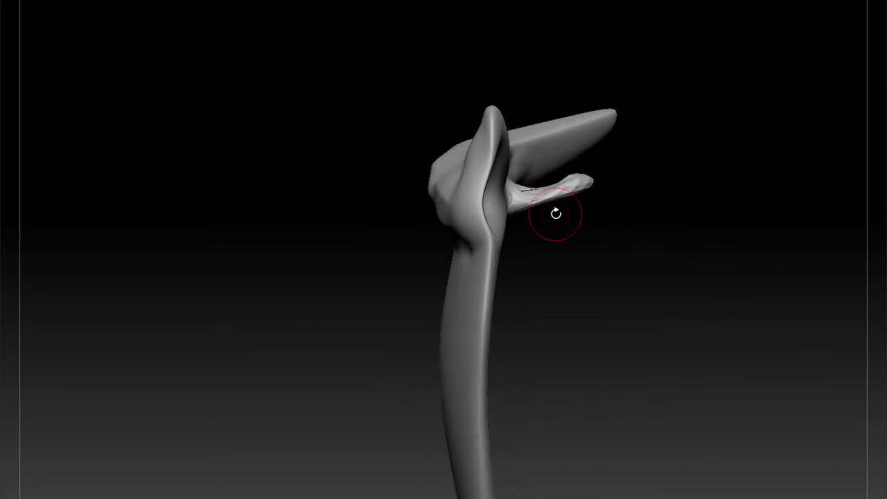
{"action": "left_click_drag", "start_coordinate": [541, 196], "coordinate": [590, 185]}
{"action": "left_click_drag", "start_coordinate": [593, 192], "coordinate": [569, 190], "text": "ctrl"}
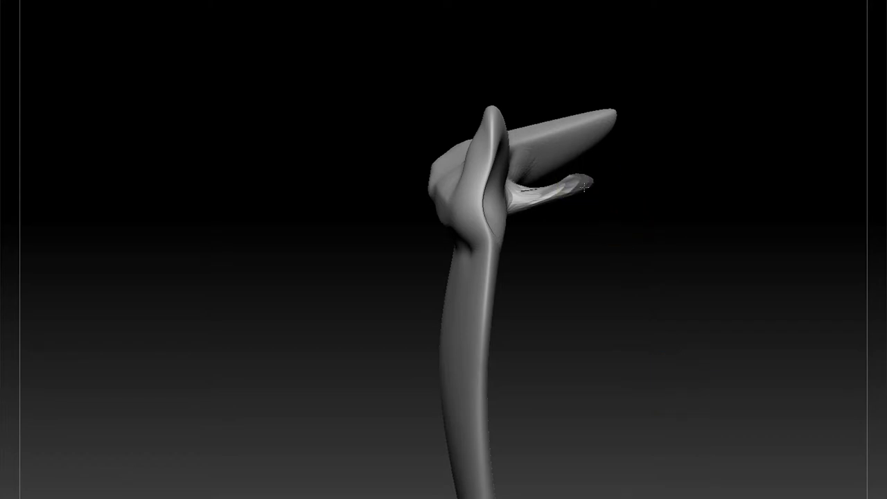
{"action": "left_click_drag", "start_coordinate": [665, 323], "coordinate": [581, 280], "text": "ctrl"}
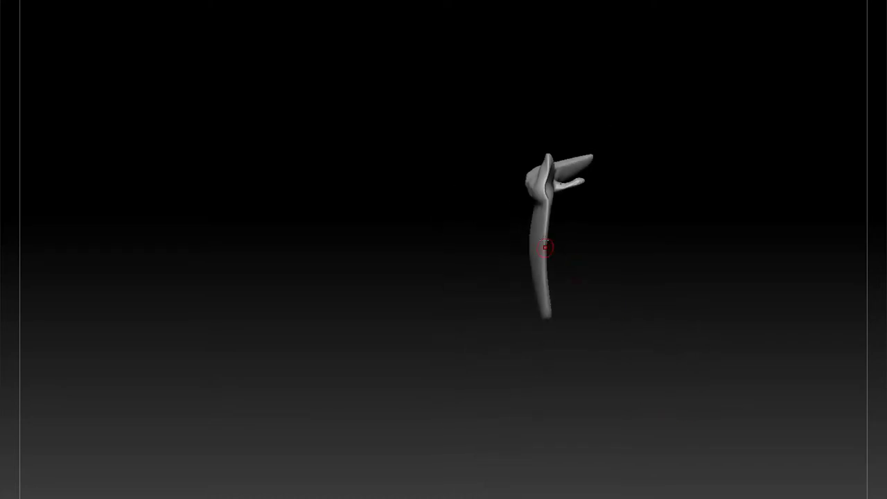
{"action": "left_click", "coordinate": [514, 195], "text": "ctrl"}
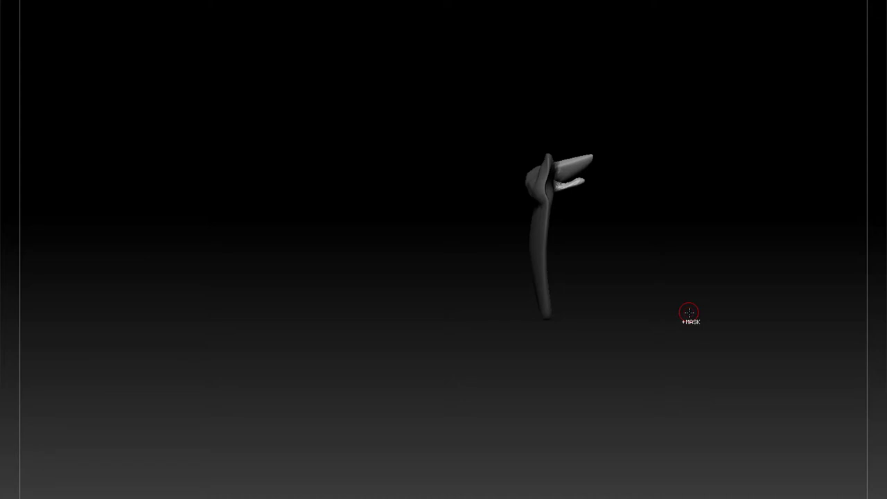
{"action": "left_click_drag", "start_coordinate": [688, 312], "coordinate": [775, 374]}
Deepen the oval glenoid socket at the scapula's outer corner and adjust the angle of the acromion
{"action": "mouse_move", "coordinate": [756, 307]}
{"action": "left_mouse_down", "text": "alt"}
{"action": "mouse_move", "coordinate": [760, 410]}
{"action": "mouse_move", "coordinate": [755, 307]}
{"action": "left_mouse_up", "text": "alt"}
{"action": "mouse_move", "coordinate": [651, 237]}
{"action": "left_mouse_down"}
{"action": "mouse_move", "coordinate": [652, 203]}
{"action": "mouse_move", "coordinate": [648, 211]}
{"action": "left_mouse_up"}
{"action": "mouse_move", "coordinate": [730, 180]}
{"action": "left_mouse_down"}
{"action": "mouse_move", "coordinate": [738, 181]}
{"action": "mouse_move", "coordinate": [719, 200]}
{"action": "left_mouse_up"}
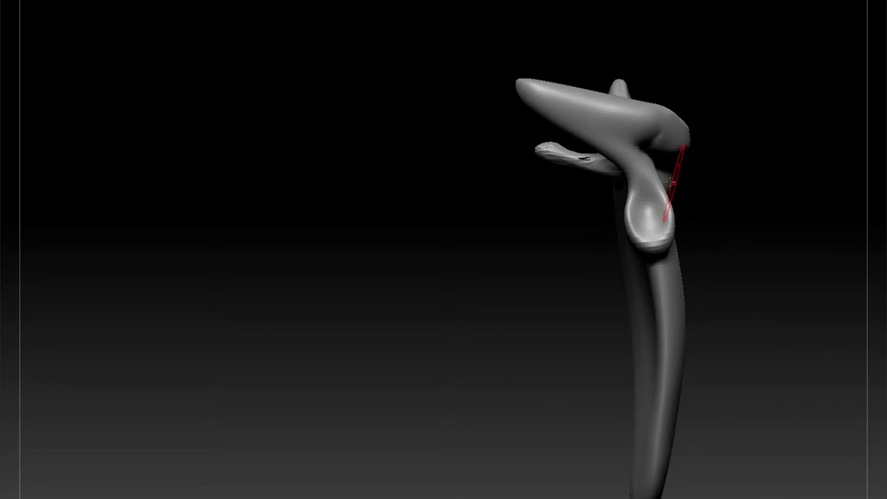
{"action": "left_click_drag", "start_coordinate": [638, 192], "coordinate": [654, 224], "text": "alt"}
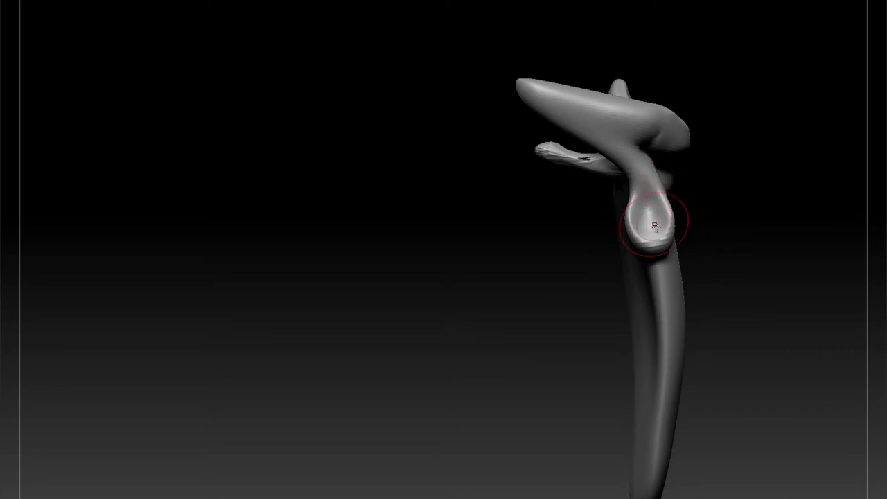
{"action": "mouse_move", "coordinate": [729, 202]}
{"action": "left_mouse_down"}
{"action": "mouse_move", "coordinate": [655, 284]}
{"action": "mouse_move", "coordinate": [624, 328]}
{"action": "mouse_move", "coordinate": [631, 342]}
{"action": "mouse_move", "coordinate": [629, 213]}
{"action": "mouse_move", "coordinate": [627, 227]}
{"action": "mouse_move", "coordinate": [658, 224]}
{"action": "left_mouse_up"}
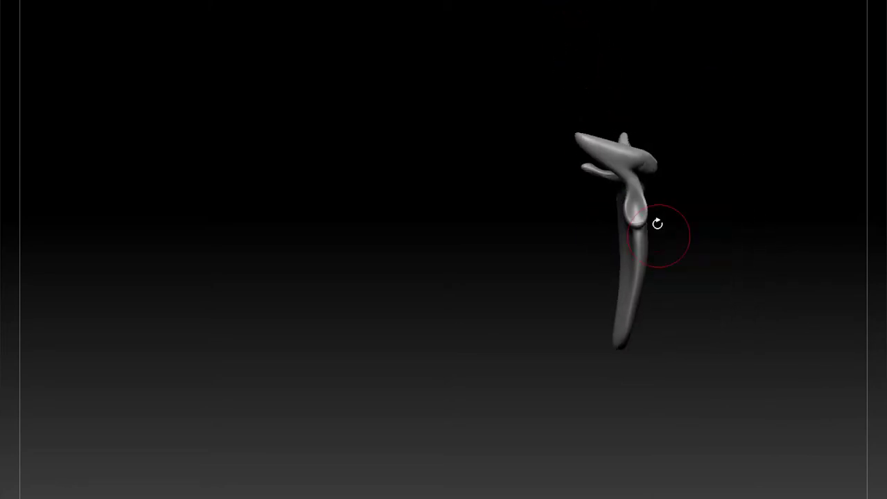
{"action": "left_click_drag", "start_coordinate": [698, 143], "coordinate": [688, 128]}
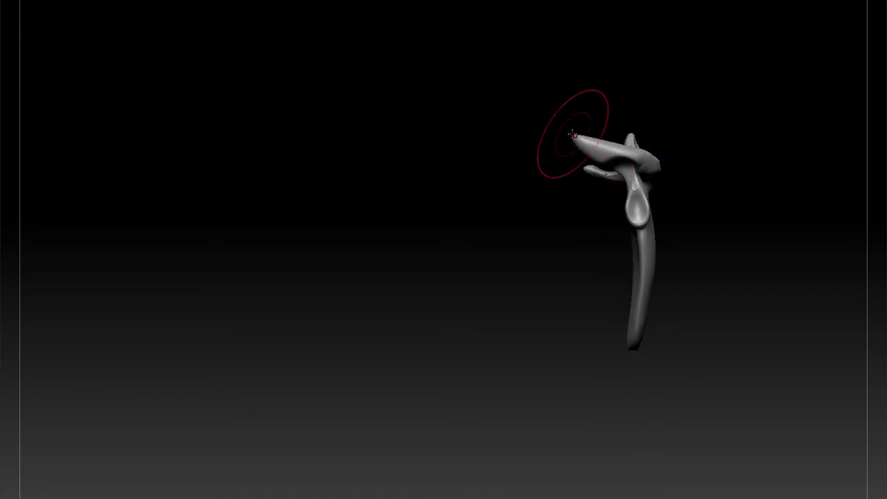
{"action": "left_click_drag", "start_coordinate": [572, 152], "coordinate": [640, 183]}
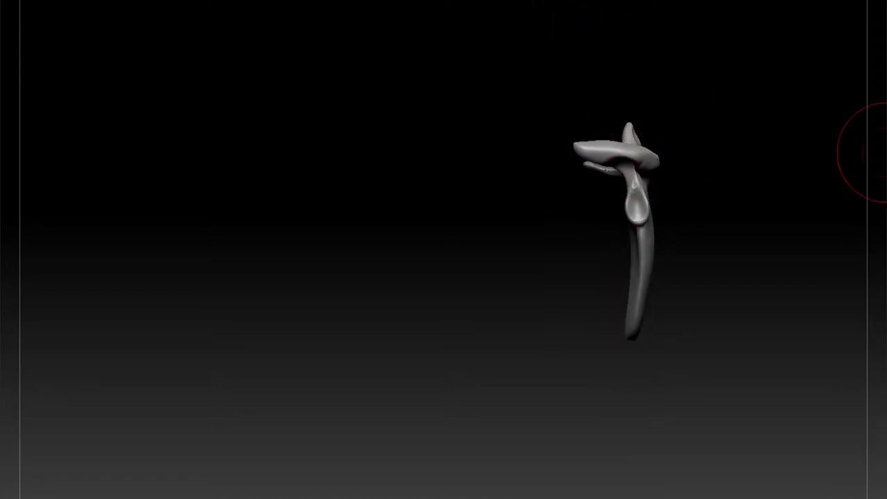
Show the ribcage and pelvis again and scale the scapula down in proportion to the ribcage
{"action": "left_click", "coordinate": [836, 388]}
{"action": "left_click_drag", "start_coordinate": [735, 367], "coordinate": [693, 350]}
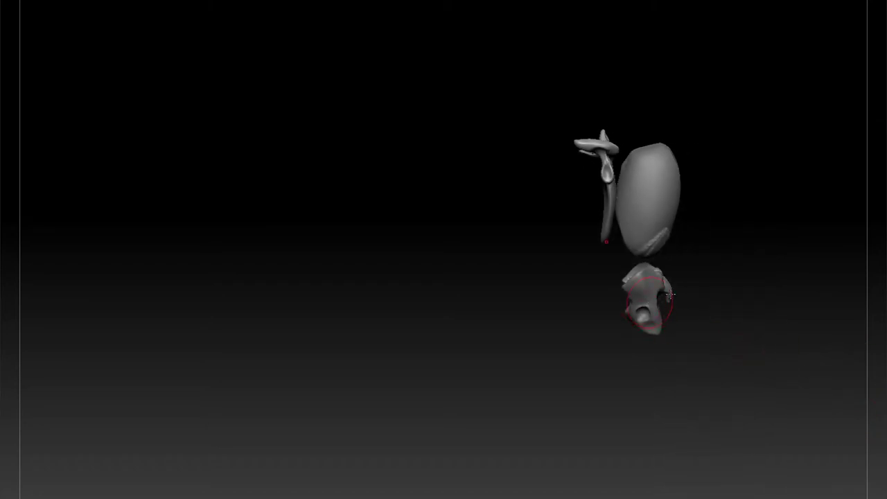
{"action": "left_click_drag", "start_coordinate": [670, 294], "coordinate": [674, 293], "text": "alt"}
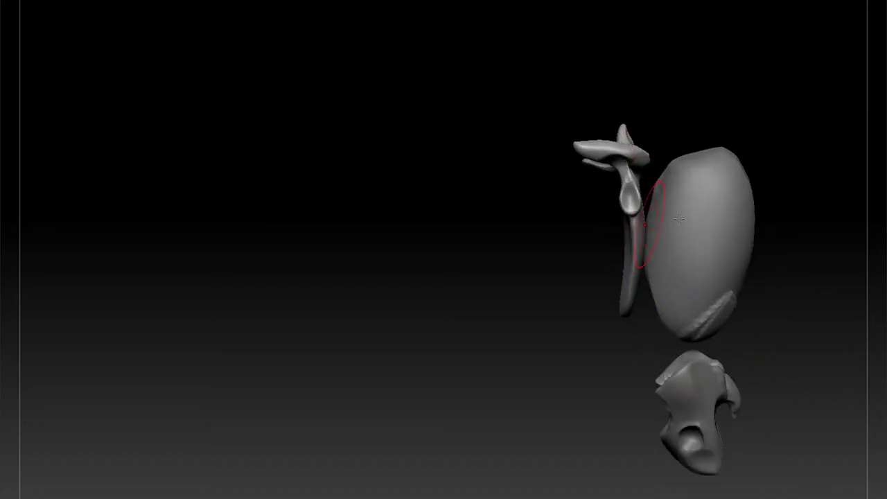
{"action": "right_click_drag", "start_coordinate": [679, 219], "coordinate": [784, 214]}
{"action": "key", "text": "w"}
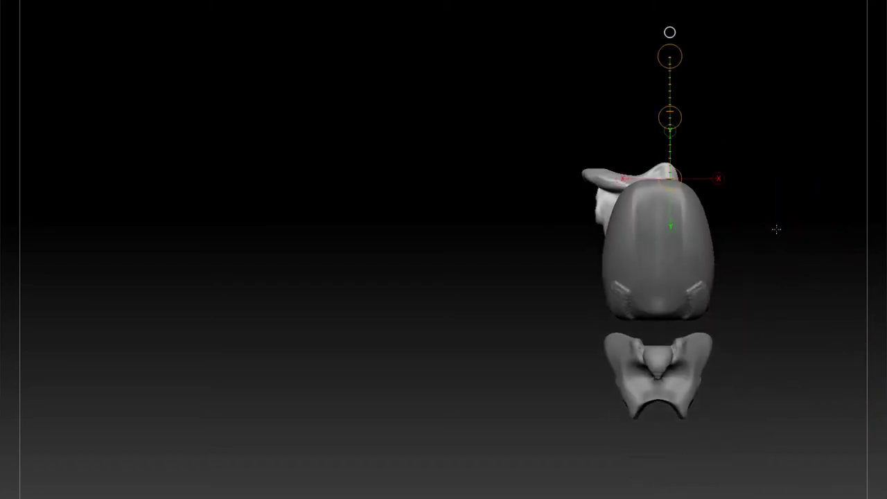
{"action": "left_click_drag", "start_coordinate": [776, 229], "coordinate": [733, 191], "text": "shift"}
{"action": "mouse_move", "coordinate": [656, 171]}
{"action": "left_mouse_down"}
{"action": "mouse_move", "coordinate": [655, 292]}
{"action": "mouse_move", "coordinate": [661, 252]}
{"action": "left_mouse_up"}
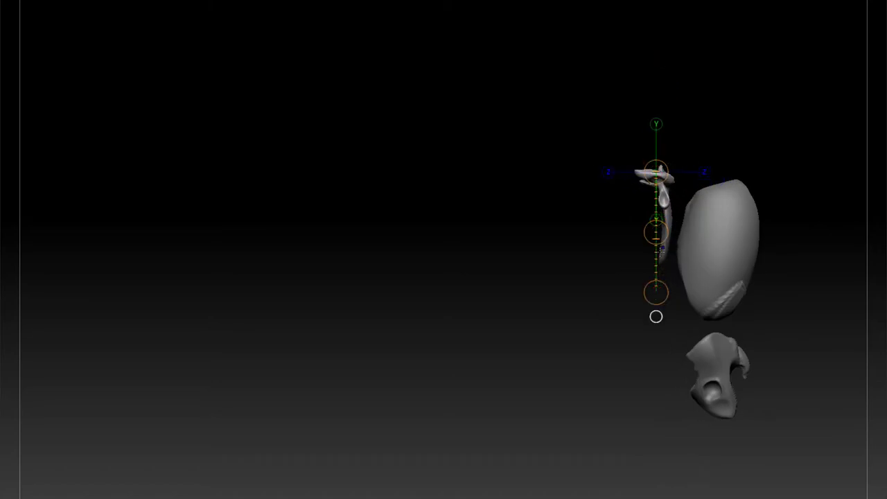
{"action": "left_click_drag", "start_coordinate": [663, 182], "coordinate": [664, 253]}
{"action": "left_click_drag", "start_coordinate": [665, 253], "coordinate": [666, 239]}
Position the scapula beside the upper part of the ribcage as seen from the front
{"action": "left_click_drag", "start_coordinate": [809, 214], "coordinate": [863, 217]}
{"action": "left_click_drag", "start_coordinate": [818, 245], "coordinate": [807, 294], "text": "alt"}
{"action": "left_click_drag", "start_coordinate": [663, 314], "coordinate": [677, 276]}
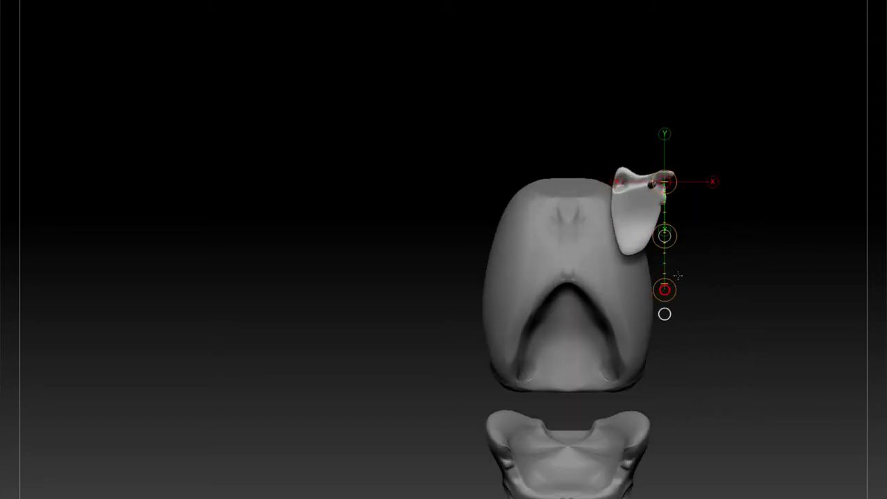
{"action": "left_click_drag", "start_coordinate": [664, 236], "coordinate": [627, 263]}
{"action": "left_click_drag", "start_coordinate": [591, 194], "coordinate": [591, 283]}
{"action": "left_click_drag", "start_coordinate": [665, 251], "coordinate": [632, 246]}
Move the scapula horizontally in side view up against the back of the ribcage
{"action": "left_click_drag", "start_coordinate": [539, 238], "coordinate": [716, 239], "text": "shift"}
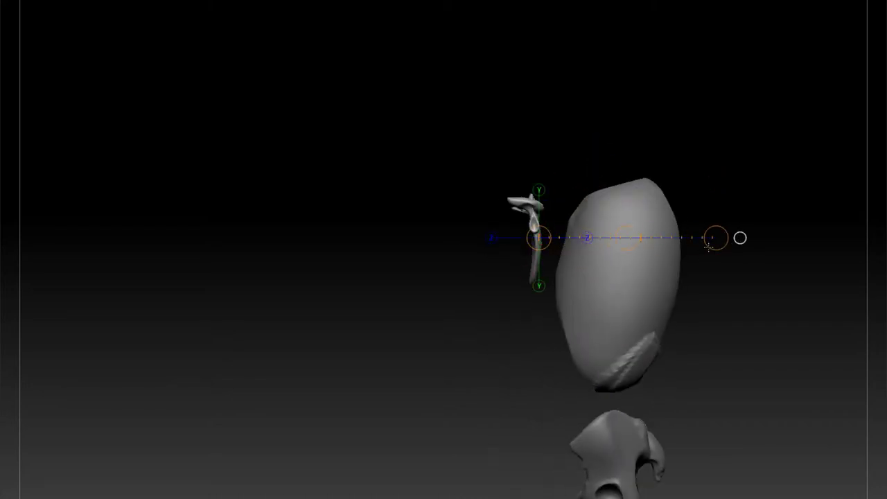
{"action": "left_click_drag", "start_coordinate": [627, 237], "coordinate": [742, 222]}
{"action": "mouse_move", "coordinate": [596, 213]}
{"action": "left_mouse_down"}
{"action": "mouse_move", "coordinate": [656, 213]}
{"action": "mouse_move", "coordinate": [605, 213]}
{"action": "left_mouse_up"}
{"action": "mouse_move", "coordinate": [732, 211]}
{"action": "left_mouse_down", "text": "alt"}
{"action": "mouse_move", "coordinate": [733, 240]}
{"action": "mouse_move", "coordinate": [769, 241]}
{"action": "left_mouse_up", "text": "alt"}
{"action": "key", "text": "ctrl+z"}
{"action": "key", "text": "ctrl+shift+z"}
Mark a vertical line down the ribcage's back with a mask, clear it, and reselect the scapula
{"action": "left_click", "coordinate": [710, 227], "text": "alt"}
{"action": "left_click_drag", "start_coordinate": [680, 165], "coordinate": [683, 423], "text": "ctrl"}
{"action": "mouse_move", "coordinate": [781, 273]}
{"action": "left_mouse_down", "text": "ctrl"}
{"action": "mouse_move", "coordinate": [799, 339]}
{"action": "mouse_move", "coordinate": [804, 304]}
{"action": "left_mouse_up", "text": "ctrl"}
{"action": "key", "text": "q"}
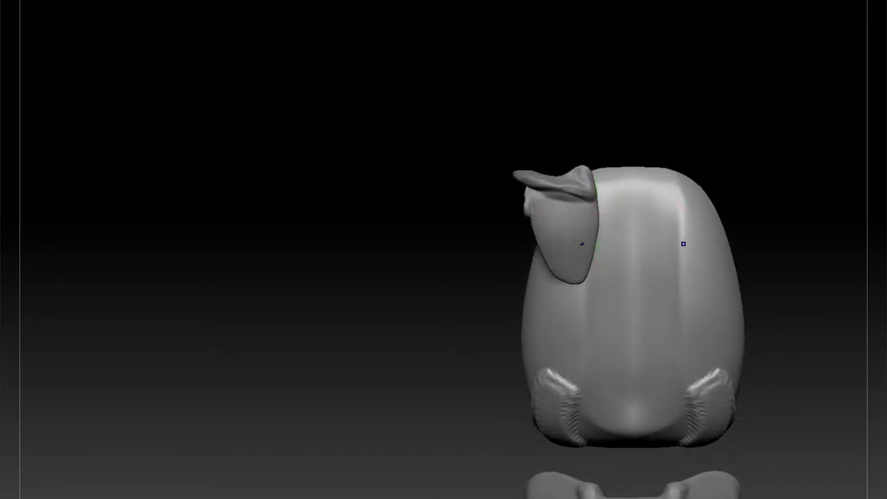
{"action": "key", "text": "w"}
{"action": "key", "text": "q"}
{"action": "key", "text": "ctrl+shift+z"}
{"action": "left_click", "coordinate": [565, 239], "text": "alt"}
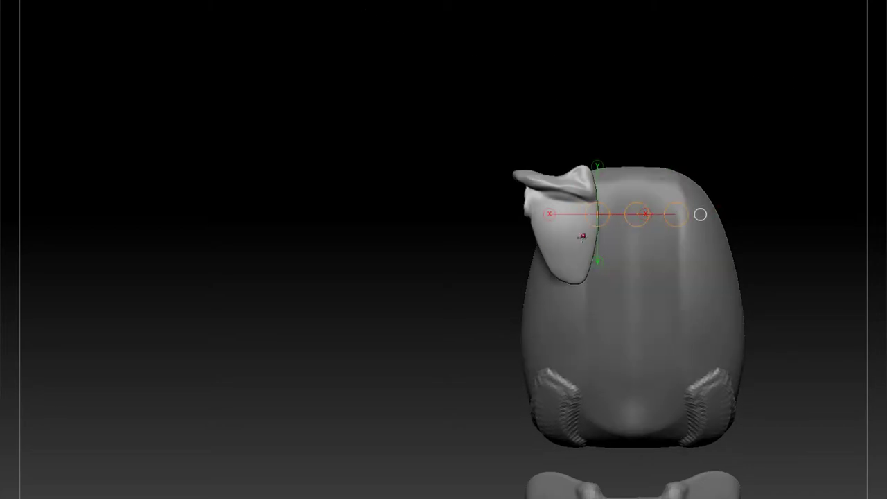
Shift the scapula slightly outward in back view and narrow the lower part of its outer border
{"action": "left_click_drag", "start_coordinate": [583, 236], "coordinate": [532, 236], "text": "shift"}
{"action": "key", "text": "ctrl+z"}
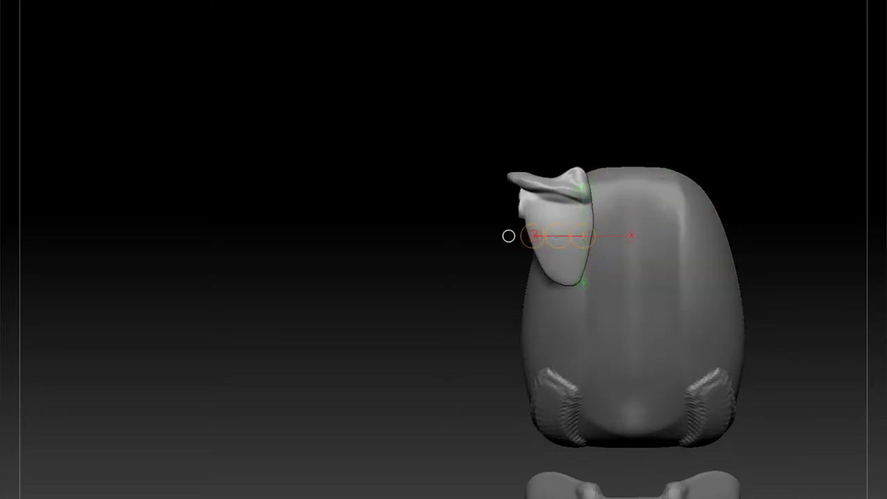
{"action": "key", "text": "q"}
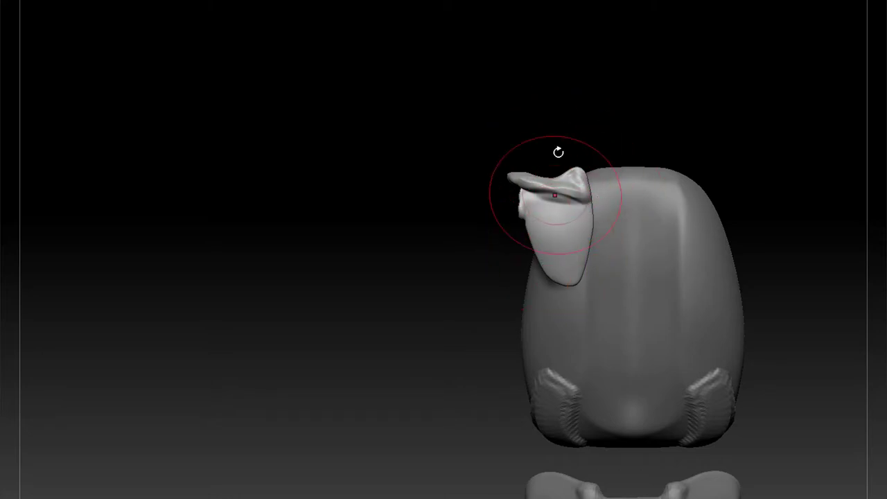
{"action": "left_click_drag", "start_coordinate": [553, 262], "coordinate": [556, 260]}
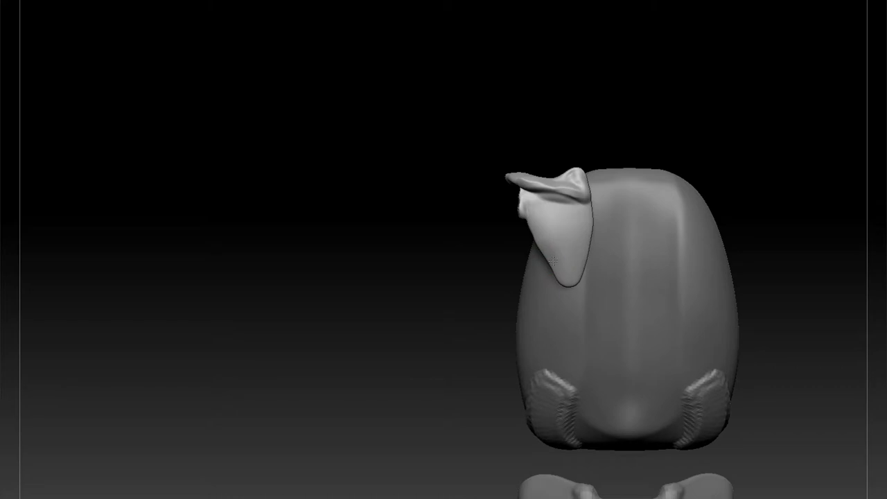
Adjust the scapula's tilt in side view and bend its blade to follow the curve of the ribcage's back
{"action": "left_click_drag", "start_coordinate": [767, 199], "coordinate": [727, 254]}
{"action": "key", "text": "w"}
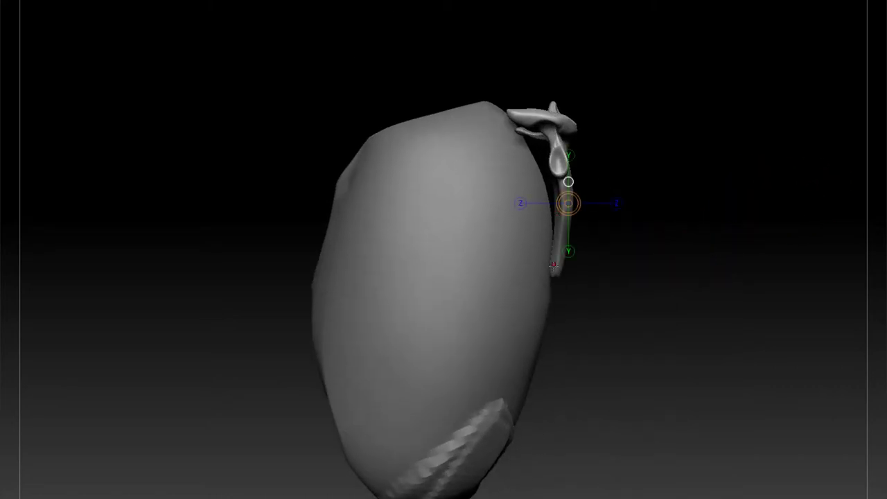
{"action": "left_click_drag", "start_coordinate": [554, 266], "coordinate": [559, 140]}
{"action": "left_click_drag", "start_coordinate": [555, 205], "coordinate": [563, 203]}
{"action": "key", "text": "q"}
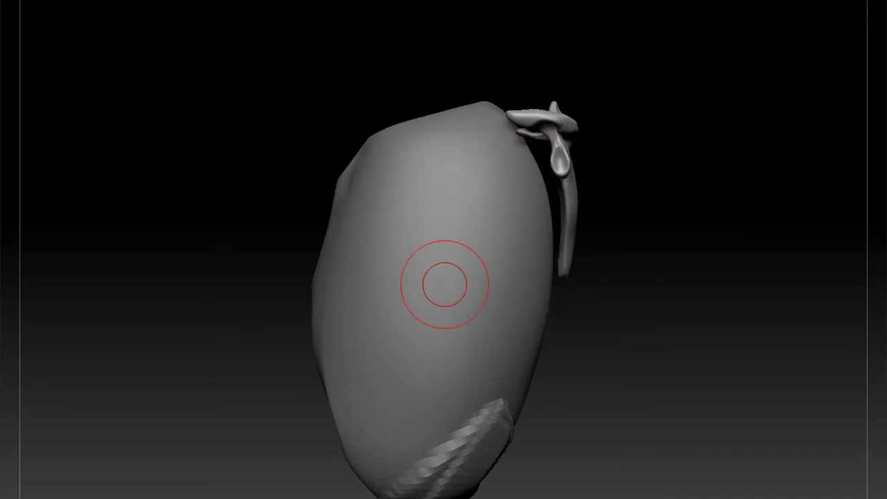
{"action": "mouse_move", "coordinate": [576, 283]}
{"action": "left_mouse_down"}
{"action": "mouse_move", "coordinate": [640, 300]}
{"action": "mouse_move", "coordinate": [555, 193]}
{"action": "left_mouse_up"}
{"action": "left_click_drag", "start_coordinate": [610, 270], "coordinate": [695, 298]}
{"action": "left_click_drag", "start_coordinate": [666, 264], "coordinate": [537, 169]}
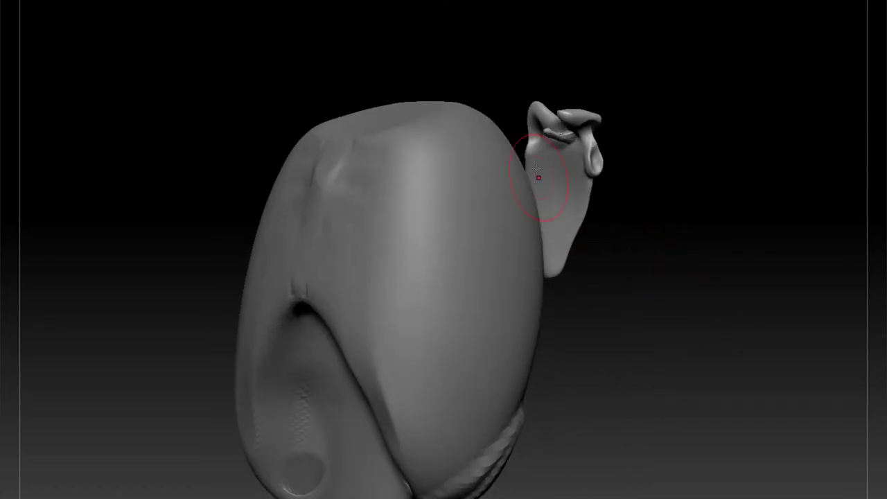
Turn the scapula as seen from above so that it lies at an angle against the ribcage's upper back
{"action": "mouse_move", "coordinate": [621, 254]}
{"action": "left_mouse_down"}
{"action": "mouse_move", "coordinate": [521, 146]}
{"action": "mouse_move", "coordinate": [682, 224]}
{"action": "mouse_move", "coordinate": [690, 354]}
{"action": "left_mouse_up"}
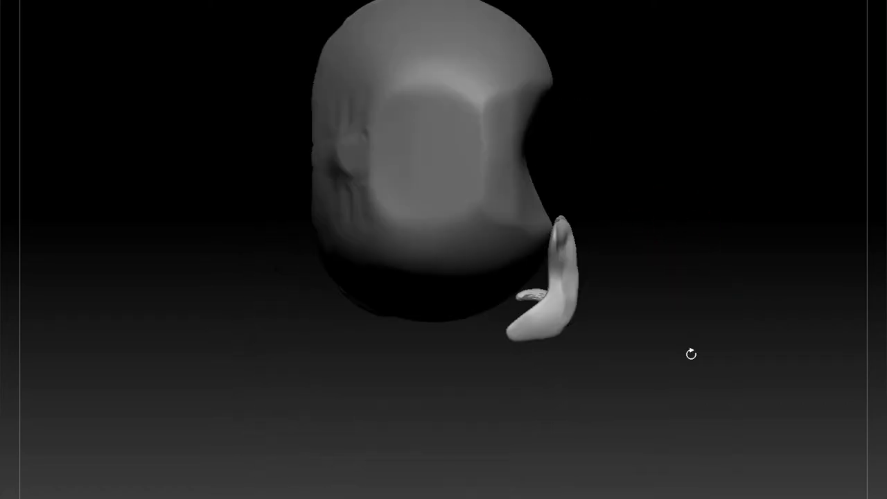
{"action": "key", "text": "w"}
{"action": "mouse_move", "coordinate": [566, 223]}
{"action": "left_mouse_down"}
{"action": "mouse_move", "coordinate": [552, 332]}
{"action": "mouse_move", "coordinate": [501, 309]}
{"action": "mouse_move", "coordinate": [514, 318]}
{"action": "left_mouse_up"}
{"action": "left_click_drag", "start_coordinate": [618, 323], "coordinate": [620, 179]}
{"action": "key", "text": "q"}
{"action": "left_click_drag", "start_coordinate": [687, 276], "coordinate": [618, 208], "text": "alt"}
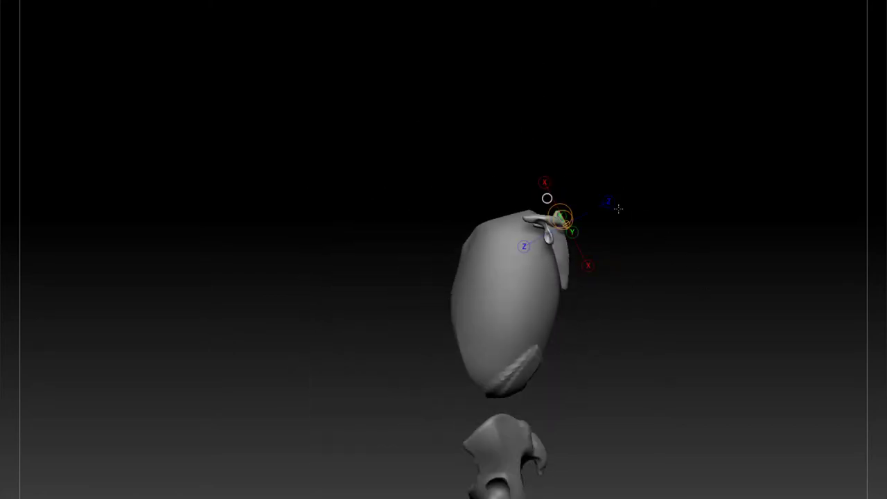
Select the ribcage in front view and add a cylinder as a new separate part
{"action": "left_click_drag", "start_coordinate": [675, 283], "coordinate": [744, 346]}
{"action": "left_click", "coordinate": [606, 319], "text": "alt"}
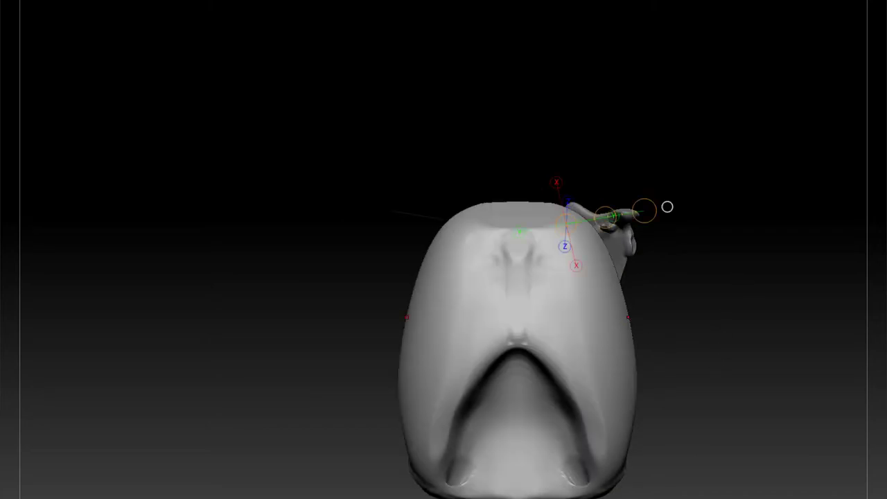
{"action": "key", "text": "F1"}
{"action": "left_click", "coordinate": [618, 339]}
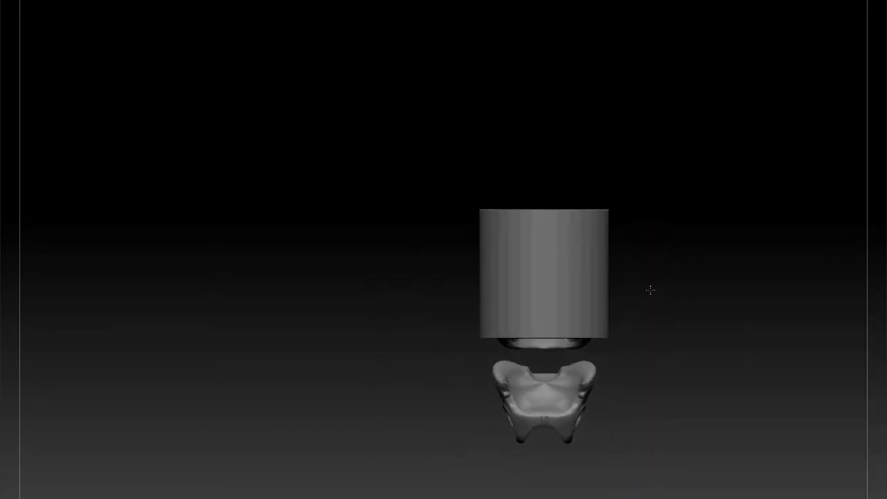
Stretch the new cylinder along its length and rotate it to lie horizontally
{"action": "left_click", "coordinate": [601, 311], "text": "alt"}
{"action": "mouse_move", "coordinate": [639, 316]}
{"action": "left_mouse_down", "text": "alt"}
{"action": "mouse_move", "coordinate": [643, 362]}
{"action": "mouse_move", "coordinate": [596, 309]}
{"action": "mouse_move", "coordinate": [601, 14]}
{"action": "left_mouse_up", "text": "alt"}
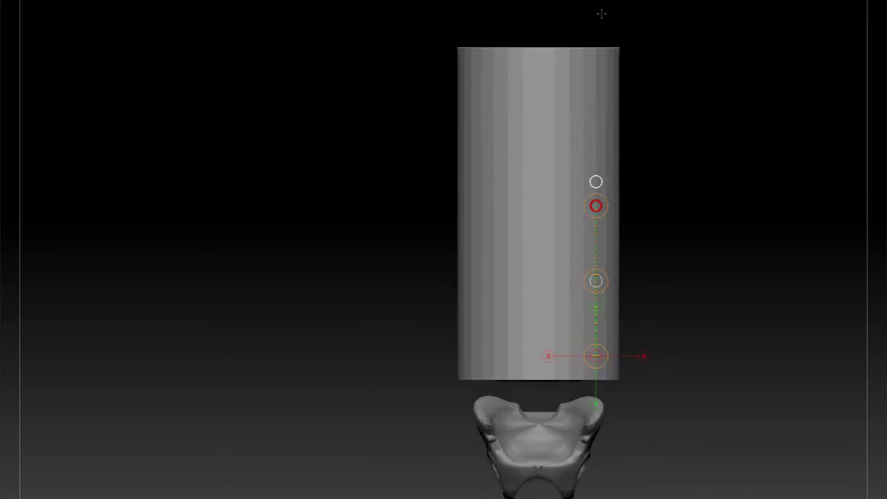
{"action": "left_click_drag", "start_coordinate": [597, 205], "coordinate": [597, 187]}
{"action": "left_click_drag", "start_coordinate": [634, 215], "coordinate": [633, 182], "text": "alt"}
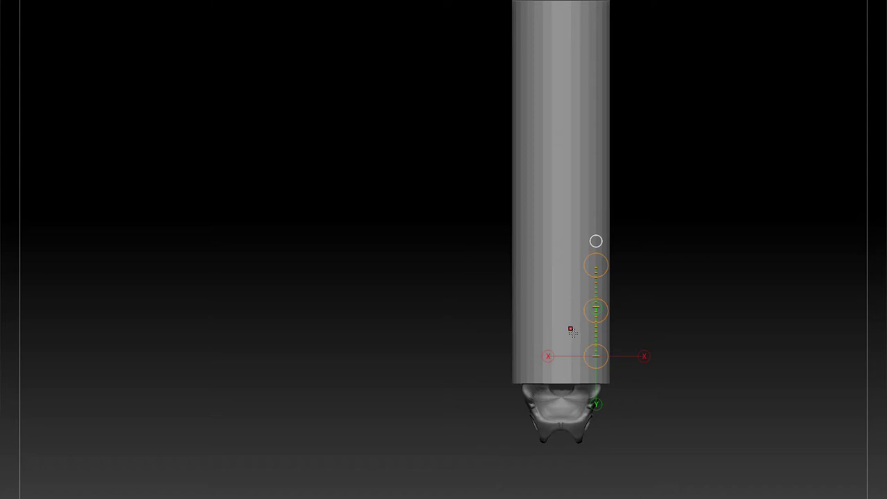
{"action": "mouse_move", "coordinate": [571, 328]}
{"action": "left_mouse_down", "text": "shift"}
{"action": "mouse_move", "coordinate": [580, 158]}
{"action": "mouse_move", "coordinate": [738, 231]}
{"action": "mouse_move", "coordinate": [766, 324]}
{"action": "left_mouse_up", "text": "shift"}
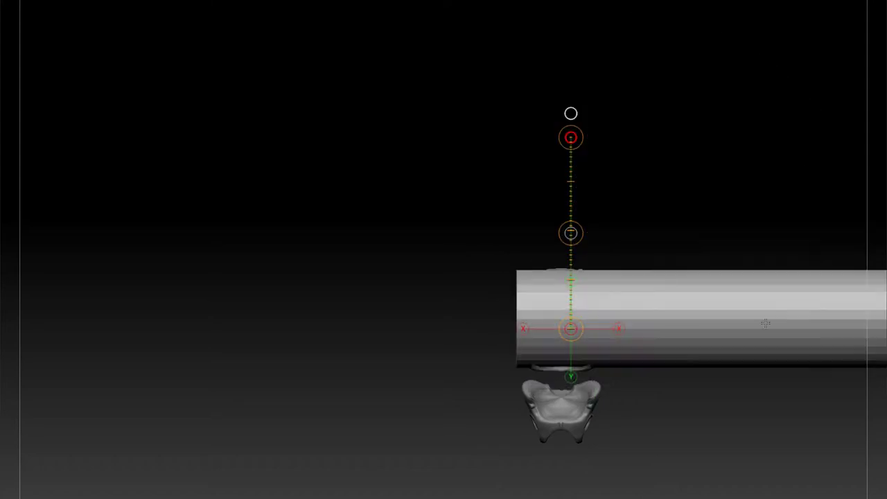
Scale the horizontal cylinder down to a thin rod and place it just above the scapula, beside the ribcage's top
{"action": "key", "text": "ctrl+z"}
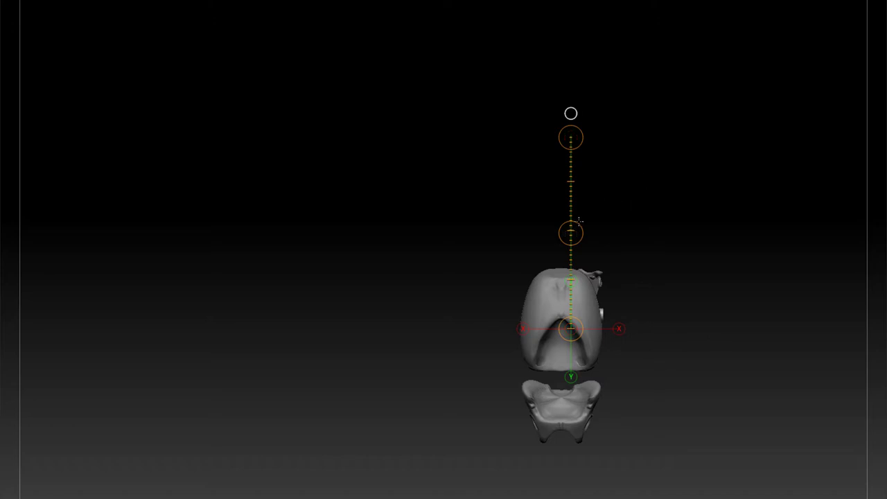
{"action": "mouse_move", "coordinate": [569, 233]}
{"action": "left_mouse_down"}
{"action": "mouse_move", "coordinate": [602, 182]}
{"action": "mouse_move", "coordinate": [590, 181]}
{"action": "mouse_move", "coordinate": [627, 225]}
{"action": "mouse_move", "coordinate": [623, 215]}
{"action": "mouse_move", "coordinate": [647, 217]}
{"action": "mouse_move", "coordinate": [624, 216]}
{"action": "left_mouse_up"}
{"action": "key", "text": "q"}
{"action": "mouse_move", "coordinate": [716, 202]}
{"action": "left_mouse_down", "text": "alt"}
{"action": "mouse_move", "coordinate": [709, 280]}
{"action": "mouse_move", "coordinate": [700, 277]}
{"action": "left_mouse_up", "text": "alt"}
{"action": "left_click_drag", "start_coordinate": [635, 264], "coordinate": [679, 263]}
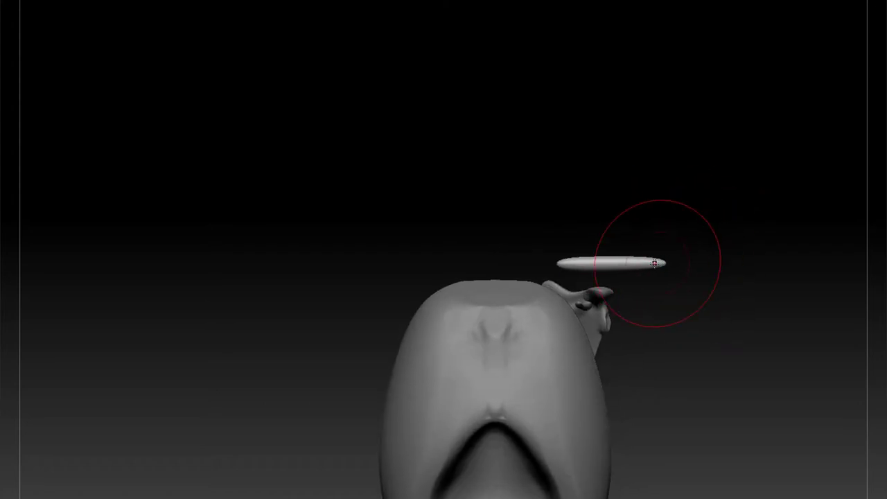
Check the rod's position from above and isolate it from the other parts
{"action": "mouse_move", "coordinate": [683, 226]}
{"action": "right_mouse_down"}
{"action": "mouse_move", "coordinate": [707, 372]}
{"action": "mouse_move", "coordinate": [720, 336]}
{"action": "mouse_move", "coordinate": [716, 276]}
{"action": "right_mouse_up"}
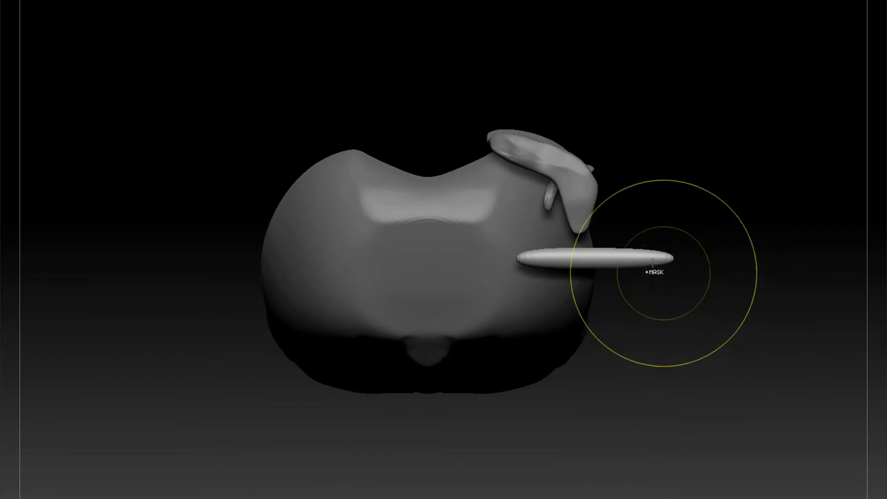
{"action": "mouse_move", "coordinate": [651, 261]}
{"action": "left_mouse_down"}
{"action": "mouse_move", "coordinate": [600, 259]}
{"action": "mouse_move", "coordinate": [616, 259]}
{"action": "left_mouse_up"}
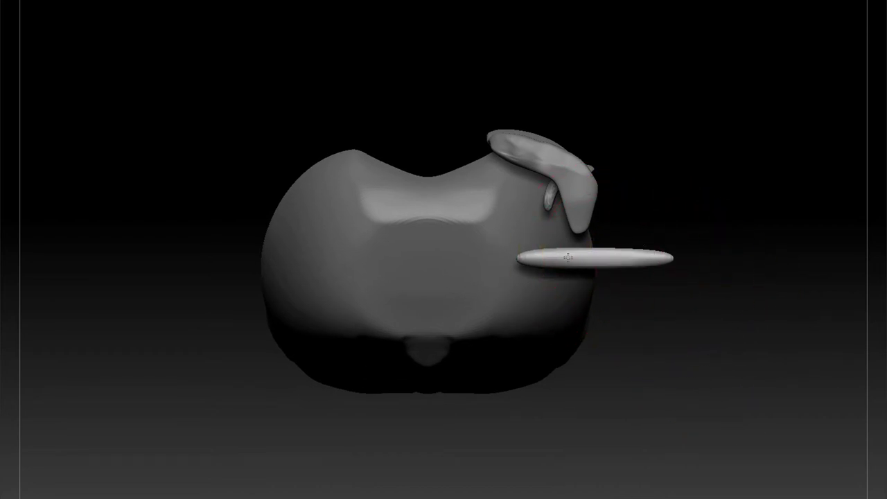
{"action": "right_click_drag", "start_coordinate": [570, 257], "coordinate": [886, 381]}
{"action": "left_click", "coordinate": [886, 385]}
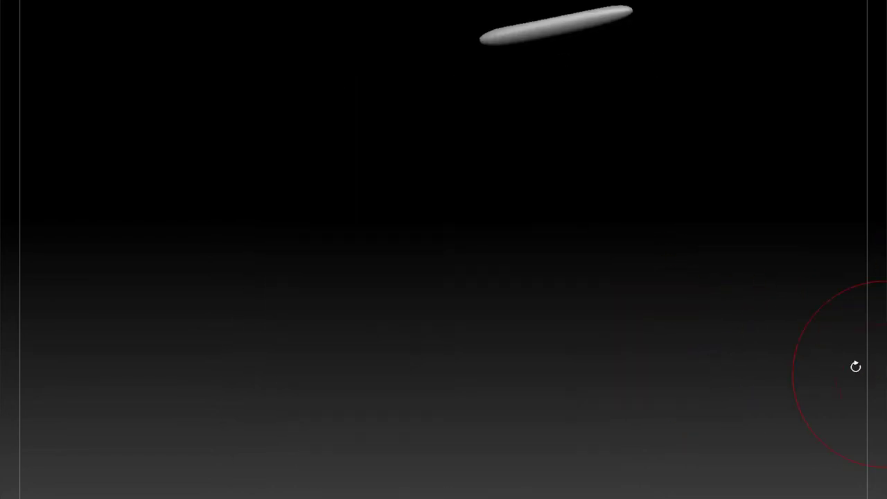
{"action": "left_click_drag", "start_coordinate": [855, 367], "coordinate": [747, 282], "text": "shift"}
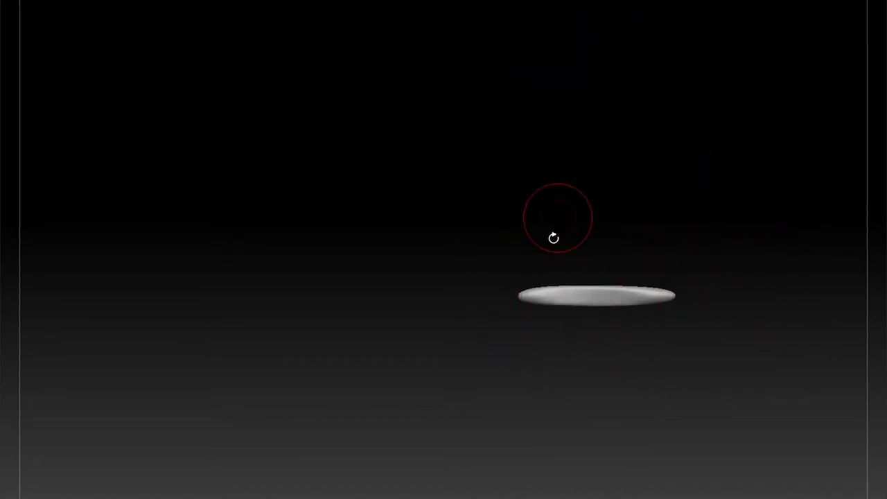
Swell both ends of the isolated rod into rounded knobs and subdivide its mesh
{"action": "left_click_drag", "start_coordinate": [529, 296], "coordinate": [532, 296]}
{"action": "left_click_drag", "start_coordinate": [666, 296], "coordinate": [665, 294]}
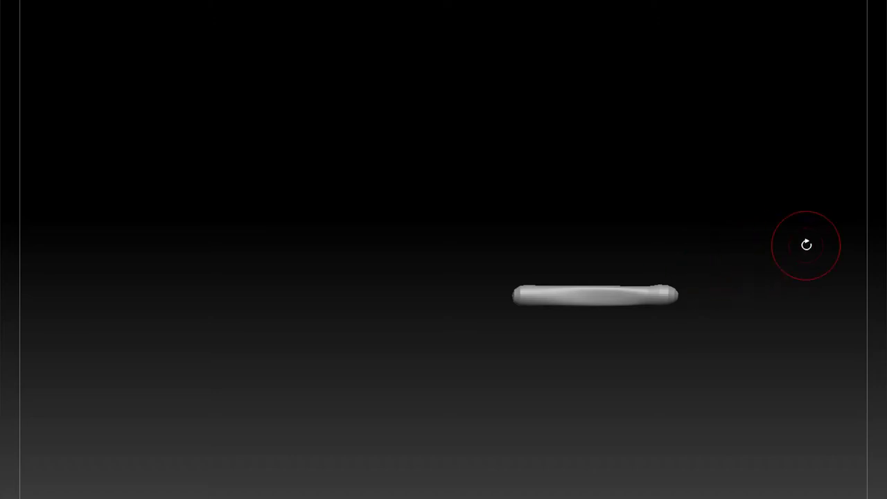
{"action": "mouse_move", "coordinate": [766, 307]}
{"action": "left_mouse_down"}
{"action": "mouse_move", "coordinate": [764, 319]}
{"action": "mouse_move", "coordinate": [762, 309]}
{"action": "mouse_move", "coordinate": [649, 295]}
{"action": "mouse_move", "coordinate": [585, 298]}
{"action": "left_mouse_up"}
{"action": "left_click_drag", "start_coordinate": [528, 291], "coordinate": [522, 293], "text": "ctrl"}
{"action": "mouse_move", "coordinate": [618, 345]}
{"action": "left_mouse_down", "text": "ctrl"}
{"action": "mouse_move", "coordinate": [622, 375]}
{"action": "mouse_move", "coordinate": [655, 385]}
{"action": "left_mouse_up", "text": "ctrl"}
{"action": "key", "text": "ctrl+d"}
Show all parts again and position the rod as a clavicle, spanning from the top of the sternum to the shoulder in front view
{"action": "left_click_drag", "start_coordinate": [866, 360], "coordinate": [702, 341]}
{"action": "key", "text": "w"}
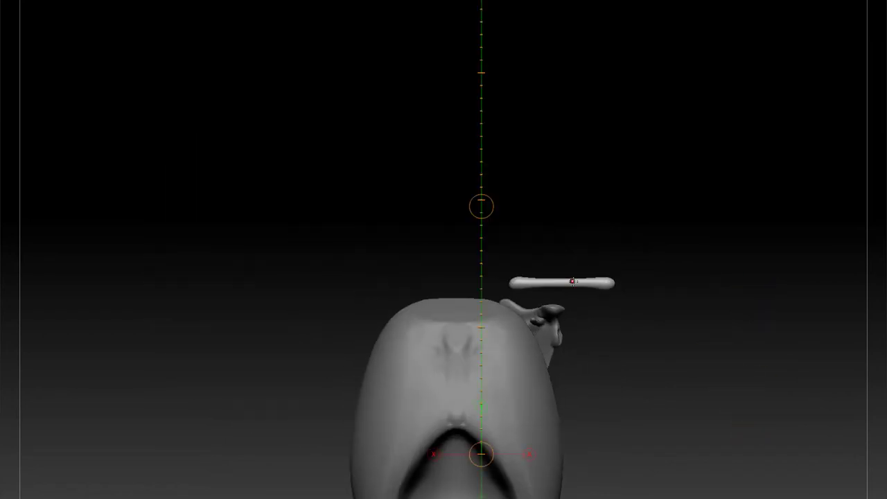
{"action": "left_click_drag", "start_coordinate": [572, 281], "coordinate": [545, 327]}
{"action": "left_click_drag", "start_coordinate": [634, 318], "coordinate": [557, 314]}
{"action": "mouse_move", "coordinate": [463, 316]}
{"action": "left_mouse_down"}
{"action": "mouse_move", "coordinate": [555, 317]}
{"action": "mouse_move", "coordinate": [458, 316]}
{"action": "mouse_move", "coordinate": [460, 322]}
{"action": "left_mouse_up"}
{"action": "left_click_drag", "start_coordinate": [609, 304], "coordinate": [645, 337]}
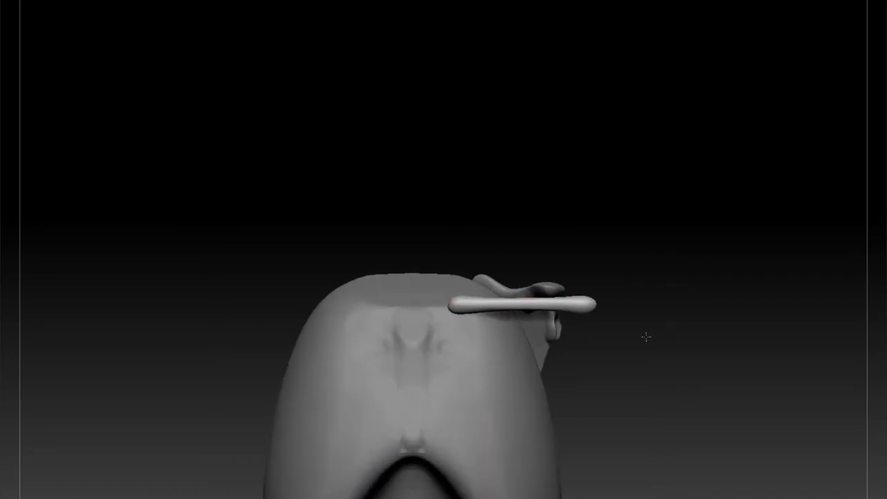
{"action": "left_click_drag", "start_coordinate": [458, 313], "coordinate": [595, 312]}
{"action": "left_click_drag", "start_coordinate": [527, 312], "coordinate": [508, 313]}
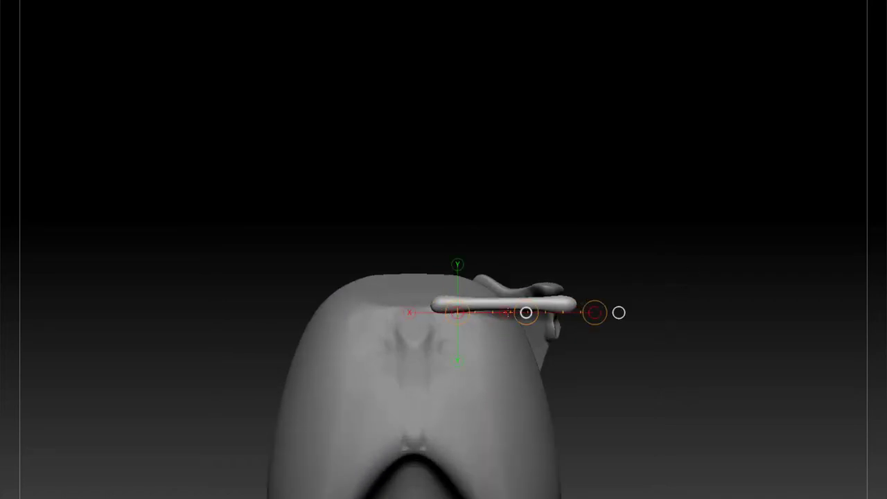
Bend the clavicle into a gentle S-curve as seen from above, with its outer half swept backward
{"action": "left_click_drag", "start_coordinate": [657, 262], "coordinate": [617, 282]}
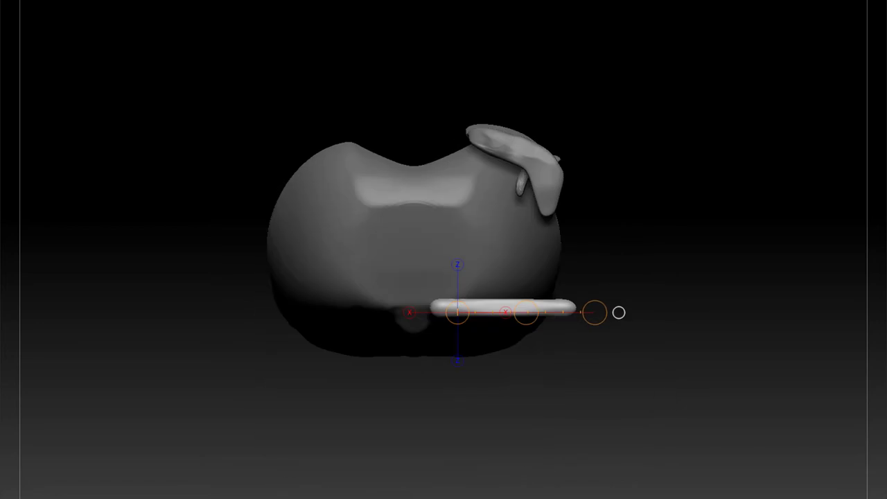
{"action": "key", "text": "q"}
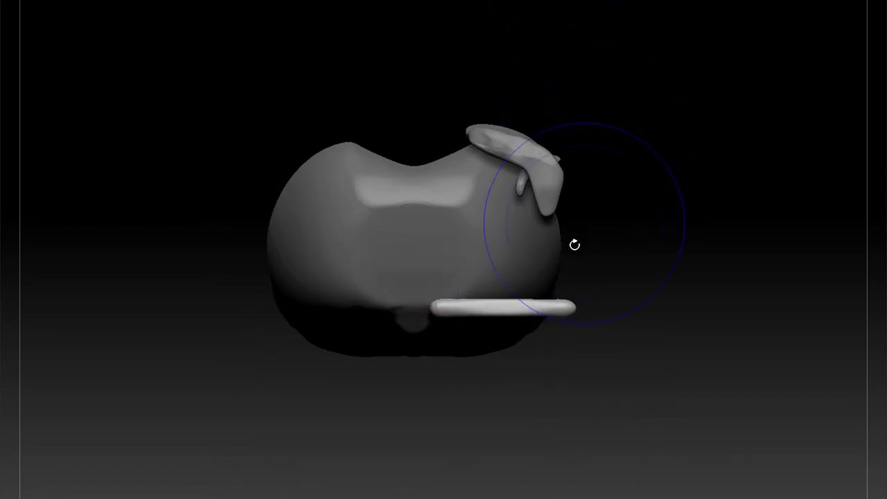
{"action": "left_click_drag", "start_coordinate": [561, 319], "coordinate": [559, 267]}
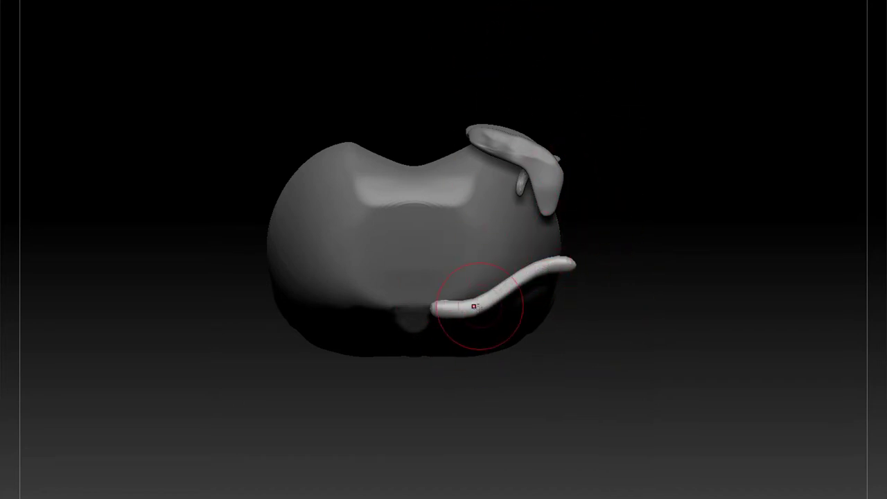
{"action": "left_click_drag", "start_coordinate": [509, 281], "coordinate": [465, 312], "text": "ctrl"}
{"action": "left_click_drag", "start_coordinate": [621, 272], "coordinate": [625, 305], "text": "ctrl"}
Swing the clavicle's outer end back toward the scapula and pull the acromion tip over to meet it
{"action": "left_click", "coordinate": [552, 189], "text": "alt"}
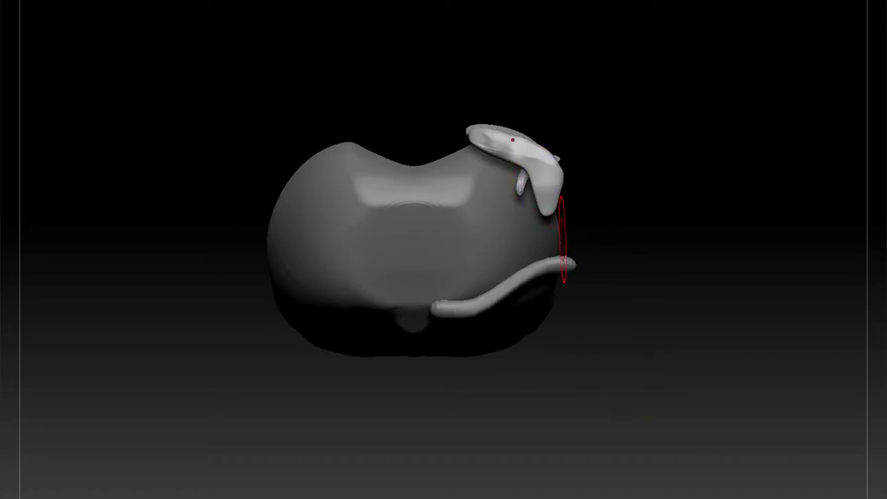
{"action": "left_click_drag", "start_coordinate": [589, 291], "coordinate": [699, 283]}
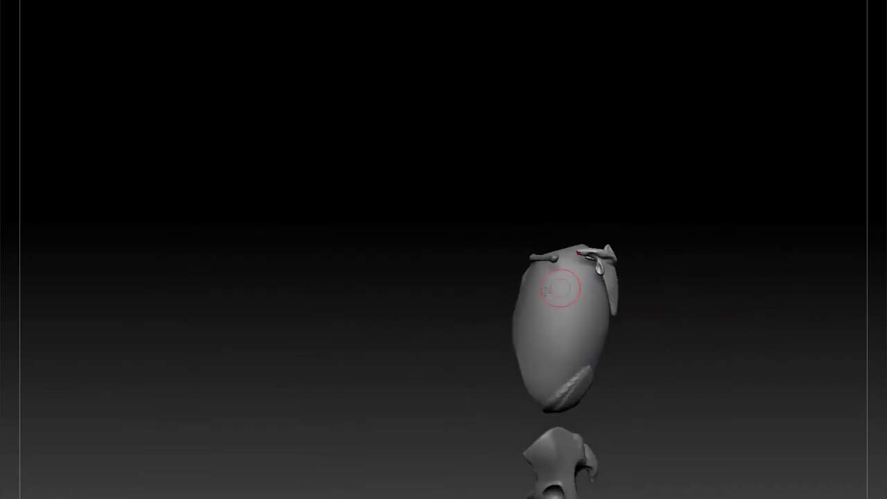
{"action": "left_click_drag", "start_coordinate": [544, 316], "coordinate": [687, 421]}
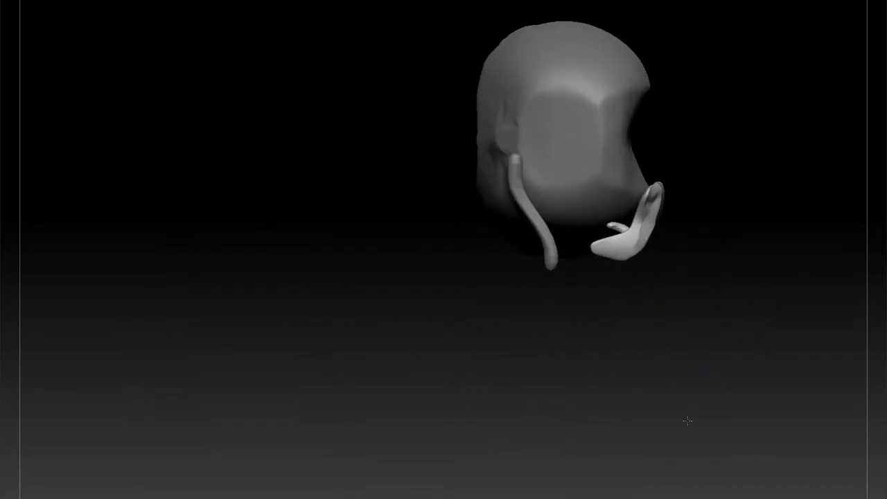
{"action": "left_click", "coordinate": [554, 261], "text": "alt"}
{"action": "key", "text": "w"}
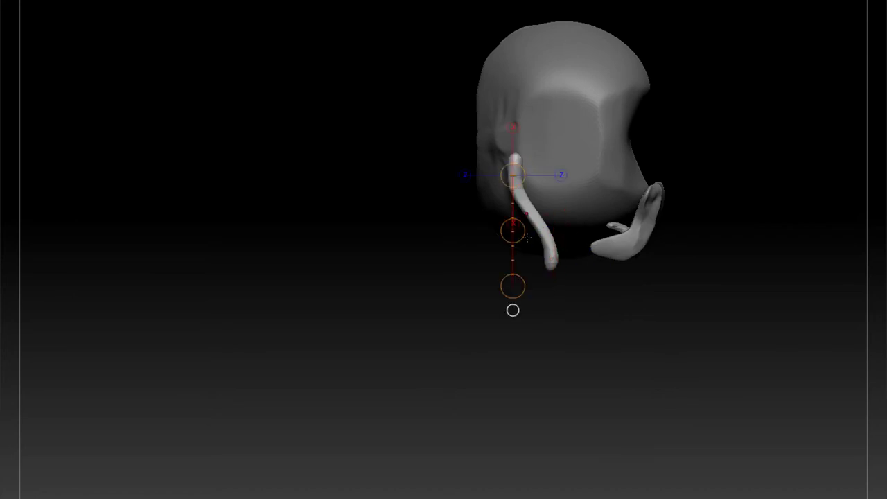
{"action": "left_click_drag", "start_coordinate": [513, 286], "coordinate": [543, 280]}
{"action": "key", "text": "q"}
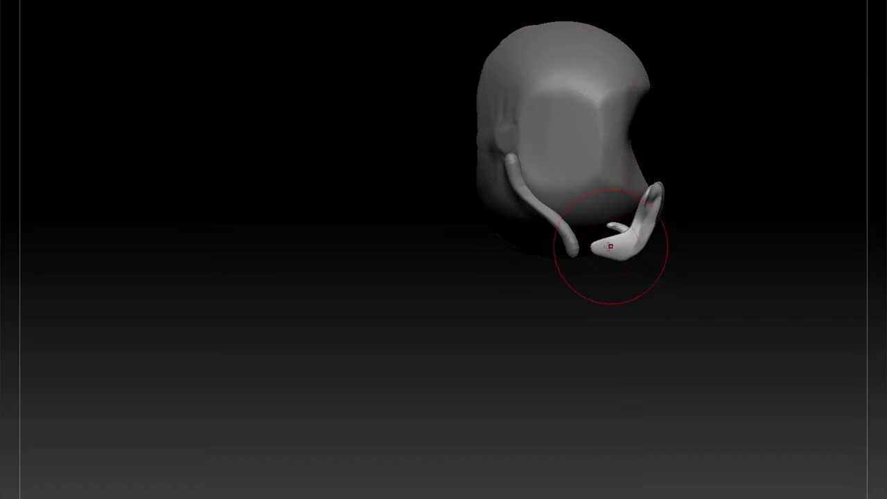
{"action": "mouse_move", "coordinate": [595, 257]}
{"action": "left_mouse_down"}
{"action": "mouse_move", "coordinate": [568, 275]}
{"action": "mouse_move", "coordinate": [569, 266]}
{"action": "left_mouse_up"}
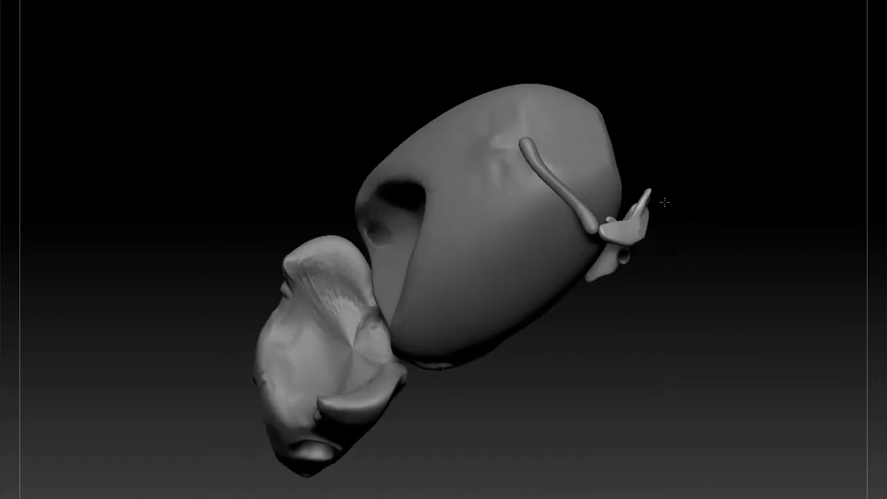
Return to a close front view of the shoulder, select the clavicle, and subdivide its mesh for a smoother surface
{"action": "mouse_move", "coordinate": [664, 203]}
{"action": "left_mouse_down"}
{"action": "mouse_move", "coordinate": [723, 187]}
{"action": "mouse_move", "coordinate": [710, 180]}
{"action": "left_mouse_up"}
{"action": "key", "text": "w"}
{"action": "mouse_move", "coordinate": [680, 207]}
{"action": "left_mouse_down"}
{"action": "mouse_move", "coordinate": [681, 266]}
{"action": "mouse_move", "coordinate": [679, 251]}
{"action": "left_mouse_up"}
{"action": "left_click_drag", "start_coordinate": [745, 254], "coordinate": [720, 252], "text": "alt"}
{"action": "key", "text": "q"}
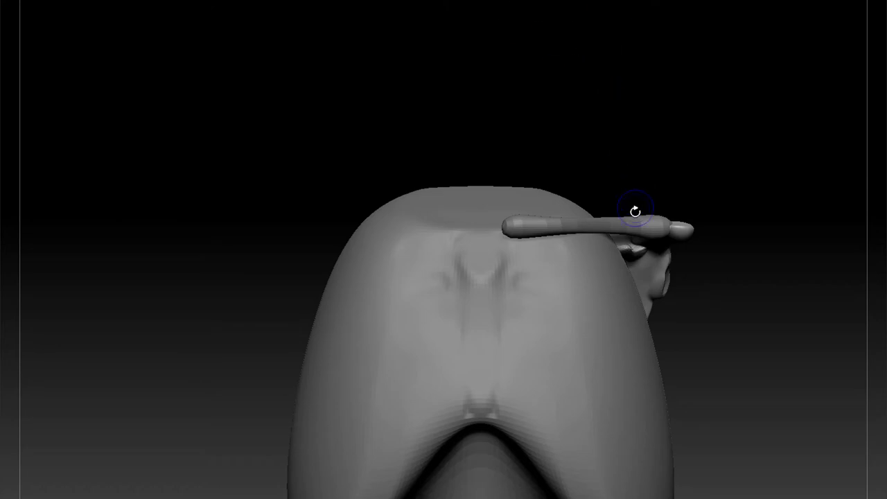
{"action": "key", "text": "f"}
{"action": "left_click_drag", "start_coordinate": [625, 186], "coordinate": [524, 76]}
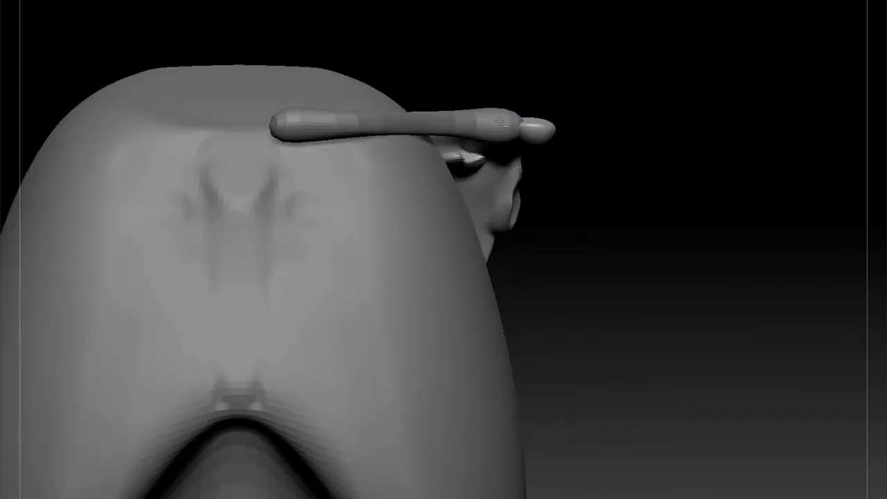
{"action": "key", "text": "ctrl+d"}
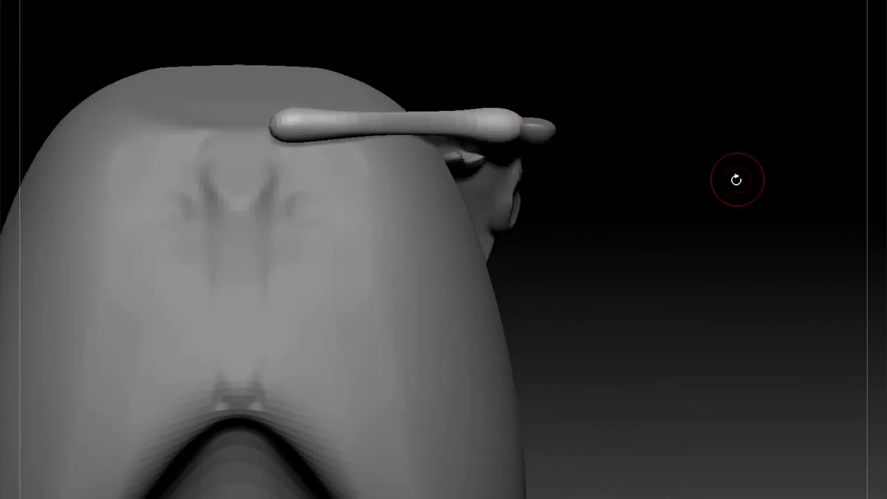
{"action": "left_click_drag", "start_coordinate": [596, 242], "coordinate": [709, 259]}
Try pivoting the clavicle's outer end downward about its inner end
{"action": "key", "text": "w"}
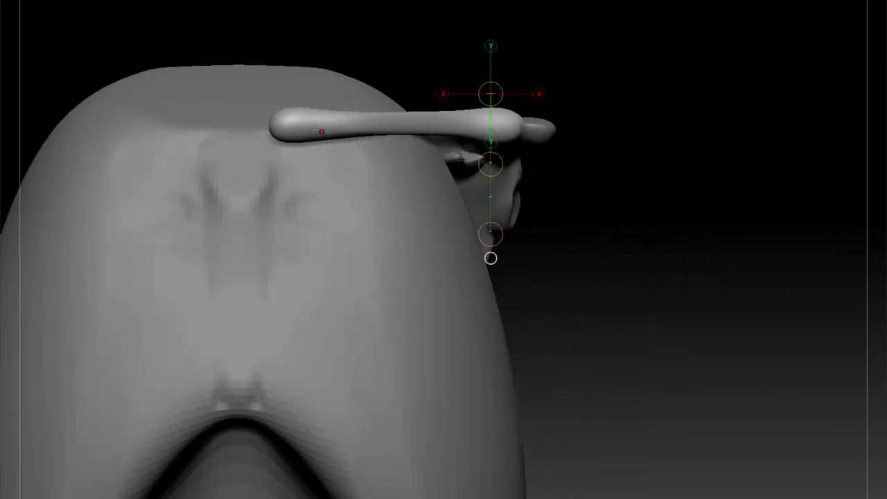
{"action": "mouse_move", "coordinate": [297, 123]}
{"action": "left_mouse_down"}
{"action": "mouse_move", "coordinate": [499, 115]}
{"action": "mouse_move", "coordinate": [497, 139]}
{"action": "left_mouse_up"}
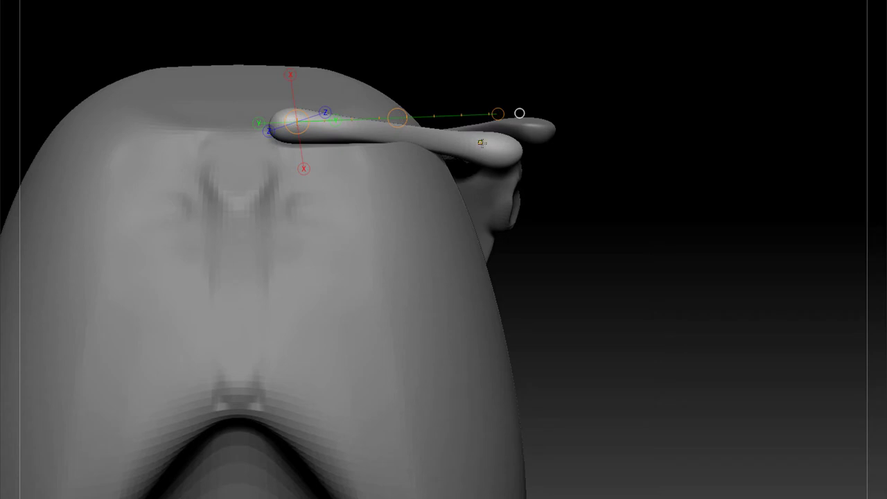
{"action": "key", "text": "ctrl+z"}
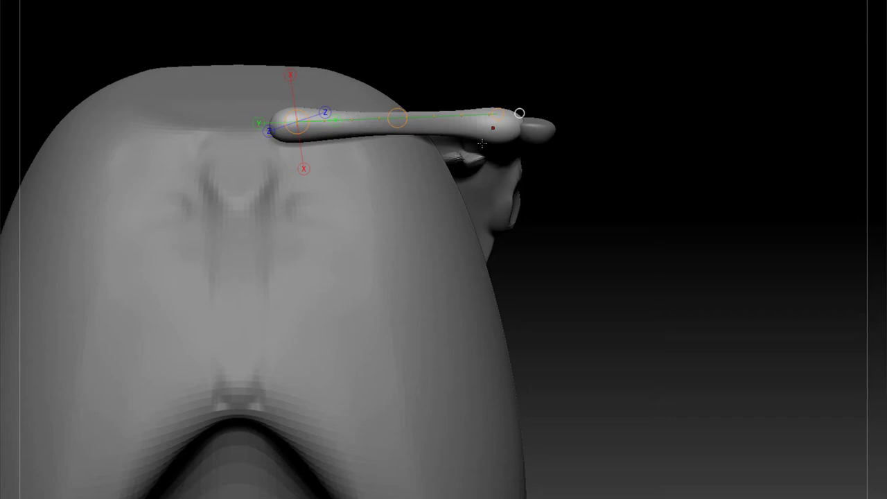
{"action": "left_click_drag", "start_coordinate": [498, 114], "coordinate": [491, 149]}
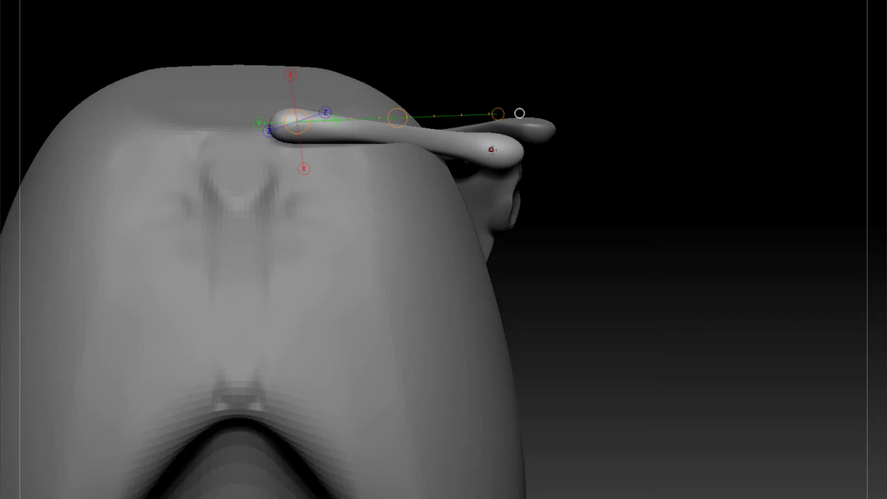
{"action": "left_click_drag", "start_coordinate": [491, 149], "coordinate": [498, 118]}
Select the scapula and nudge its acromion tip slightly outward where it meets the clavicle's outer end
{"action": "left_click_drag", "start_coordinate": [656, 244], "coordinate": [617, 196], "text": "alt"}
{"action": "left_click_drag", "start_coordinate": [346, 47], "coordinate": [373, 118], "text": "alt"}
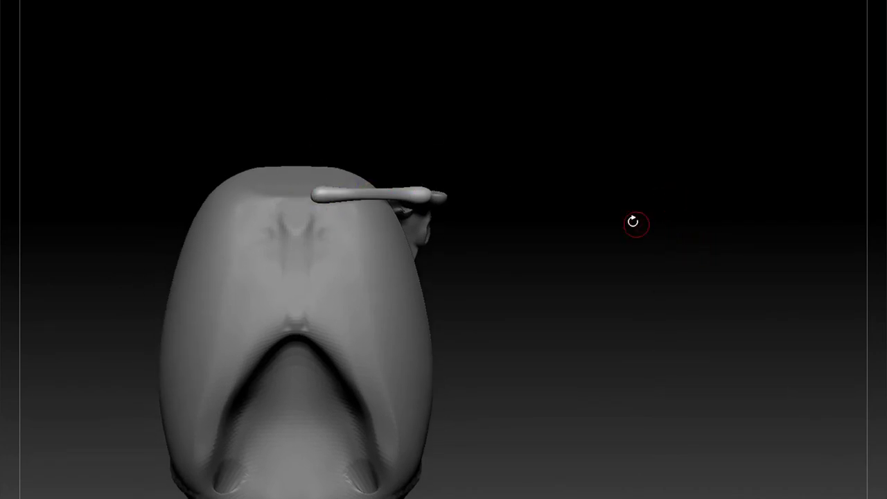
{"action": "left_click_drag", "start_coordinate": [633, 222], "coordinate": [568, 263], "text": "alt"}
{"action": "mouse_move", "coordinate": [305, 198]}
{"action": "left_mouse_down", "text": "ctrl"}
{"action": "mouse_move", "coordinate": [537, 188]}
{"action": "mouse_move", "coordinate": [571, 212]}
{"action": "mouse_move", "coordinate": [584, 248]}
{"action": "mouse_move", "coordinate": [553, 184]}
{"action": "left_mouse_up", "text": "ctrl"}
{"action": "left_click", "coordinate": [555, 202], "text": "alt"}
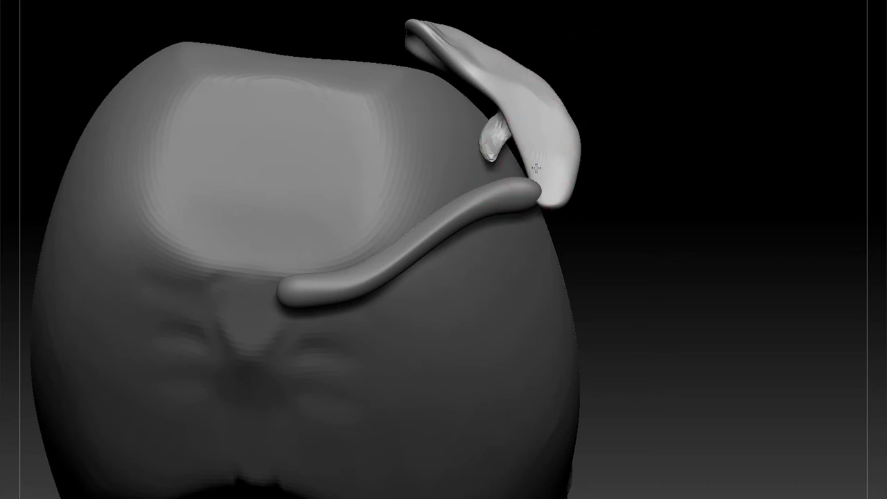
{"action": "mouse_move", "coordinate": [550, 188]}
{"action": "left_mouse_down"}
{"action": "mouse_move", "coordinate": [617, 143]}
{"action": "mouse_move", "coordinate": [564, 188]}
{"action": "left_mouse_up"}
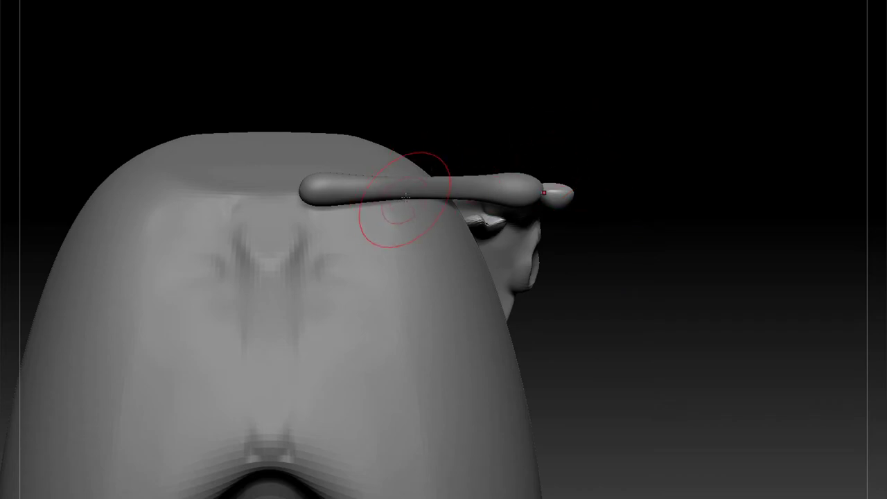
Select the clavicle and try pivoting its outer end upward about its inner end at the sternum
{"action": "left_click", "coordinate": [336, 191], "text": "alt"}
{"action": "mouse_move", "coordinate": [544, 156]}
{"action": "left_mouse_down"}
{"action": "mouse_move", "coordinate": [611, 185]}
{"action": "mouse_move", "coordinate": [480, 196]}
{"action": "left_mouse_up"}
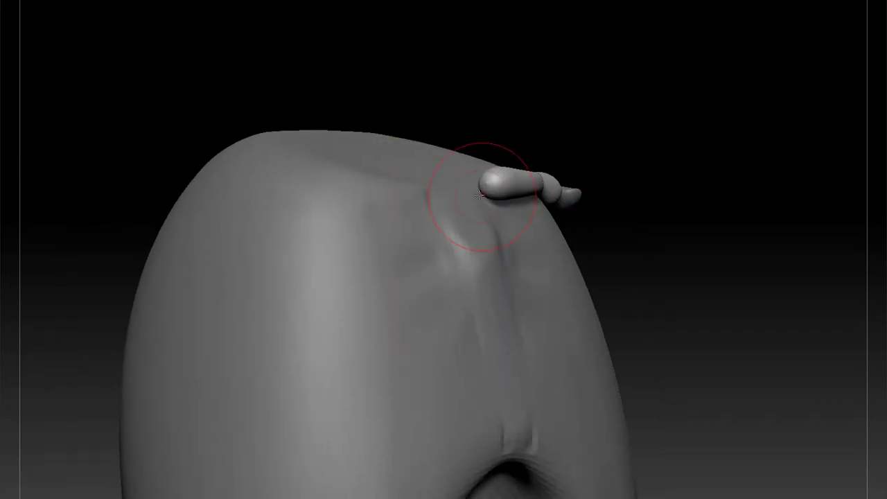
{"action": "mouse_move", "coordinate": [617, 178]}
{"action": "left_mouse_down"}
{"action": "mouse_move", "coordinate": [637, 187]}
{"action": "mouse_move", "coordinate": [545, 208]}
{"action": "left_mouse_up"}
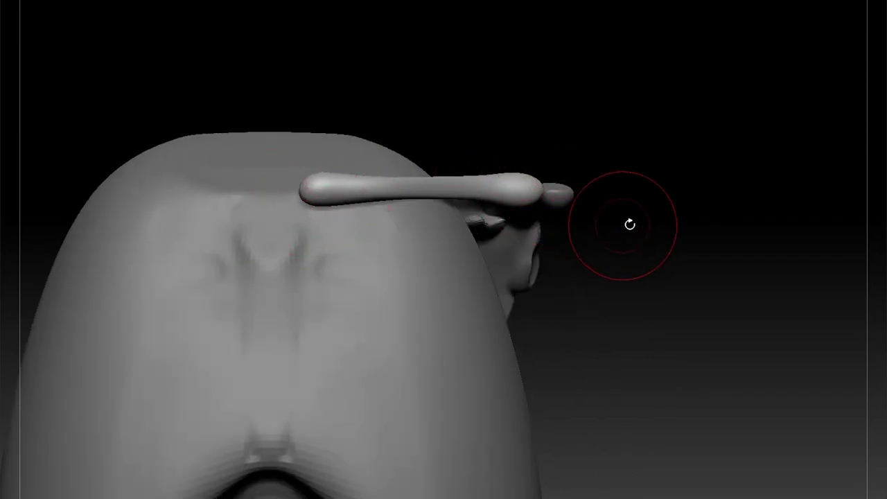
{"action": "key", "text": "w"}
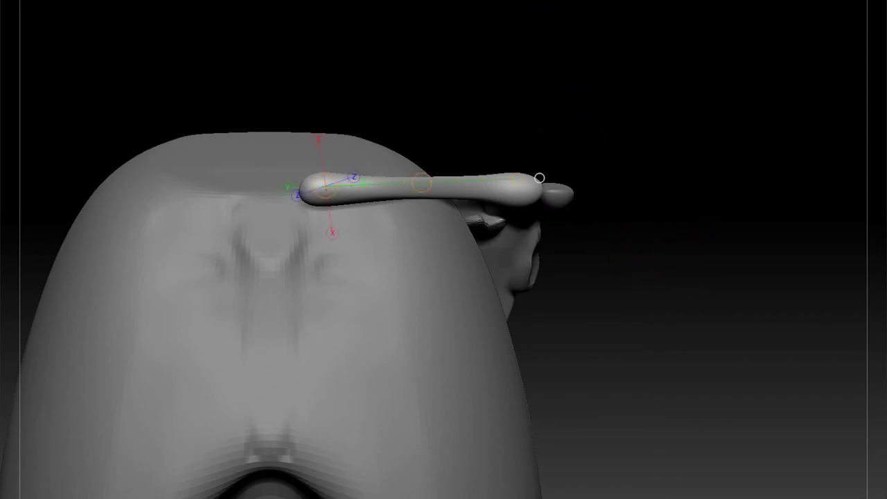
{"action": "mouse_move", "coordinate": [309, 197]}
{"action": "left_mouse_down"}
{"action": "mouse_move", "coordinate": [525, 184]}
{"action": "mouse_move", "coordinate": [530, 194]}
{"action": "mouse_move", "coordinate": [478, 72]}
{"action": "mouse_move", "coordinate": [515, 87]}
{"action": "left_mouse_up"}
Select the scapula and try sliding it upward along the back of the ribcage toward the raised clavicle
{"action": "left_click", "coordinate": [523, 255], "text": "alt"}
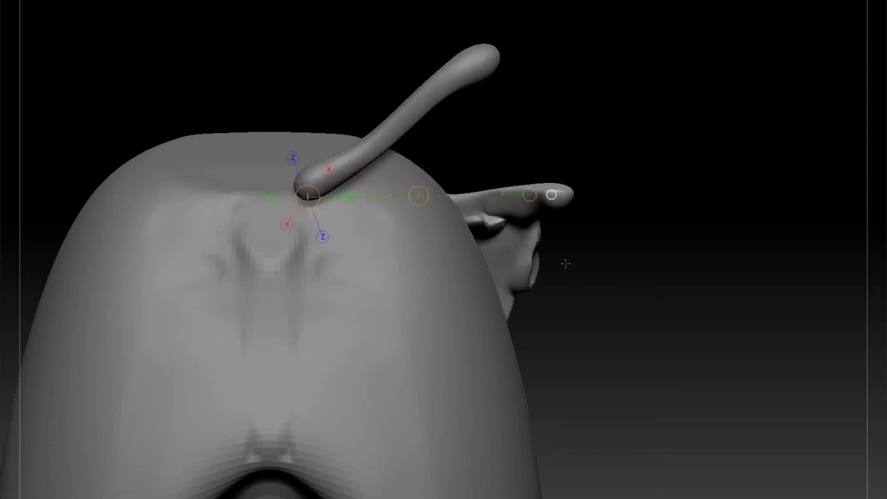
{"action": "left_click_drag", "start_coordinate": [660, 313], "coordinate": [576, 339]}
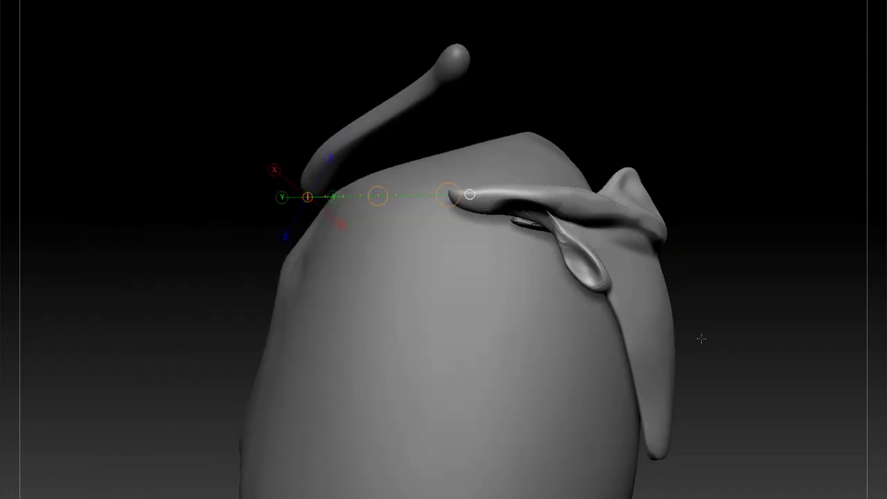
{"action": "left_click_drag", "start_coordinate": [701, 338], "coordinate": [518, 211]}
{"action": "left_click_drag", "start_coordinate": [252, 292], "coordinate": [263, 208]}
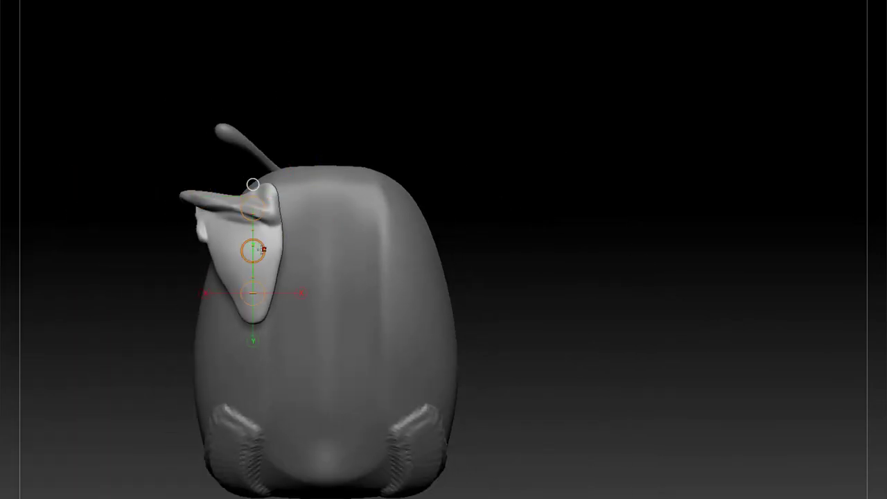
{"action": "left_click_drag", "start_coordinate": [263, 249], "coordinate": [270, 208]}
{"action": "key", "text": "ctrl+z"}
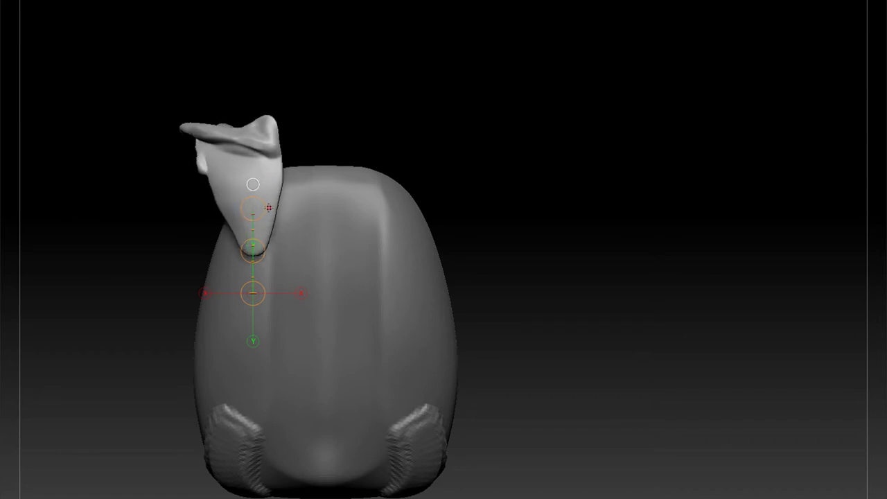
{"action": "left_click_drag", "start_coordinate": [253, 251], "coordinate": [273, 252]}
{"action": "left_click_drag", "start_coordinate": [450, 187], "coordinate": [619, 278]}
{"action": "key", "text": "ctrl+z"}
Select the clavicle again and swing its outer end upward while keeping the sternum end in place
{"action": "left_click_drag", "start_coordinate": [482, 253], "coordinate": [393, 172]}
{"action": "left_click_drag", "start_coordinate": [428, 205], "coordinate": [479, 210], "text": "shift"}
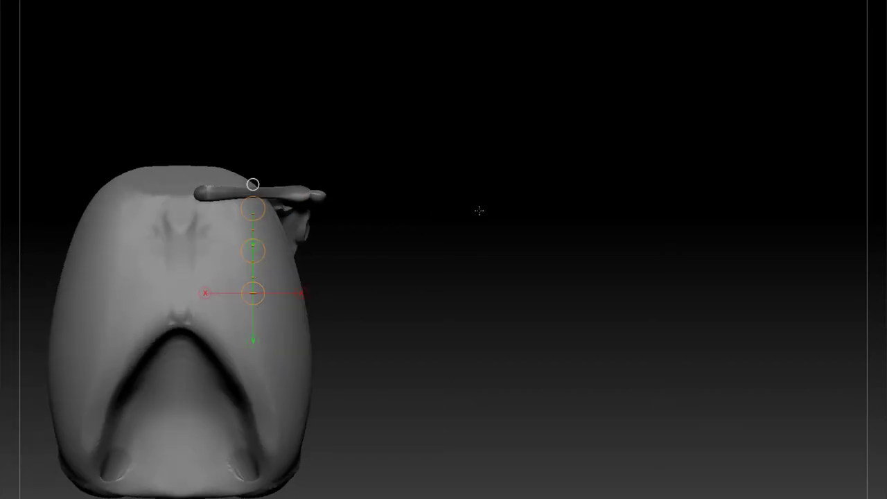
{"action": "left_click", "coordinate": [212, 190], "text": "alt"}
{"action": "mouse_move", "coordinate": [200, 192]}
{"action": "left_mouse_down"}
{"action": "mouse_move", "coordinate": [303, 199]}
{"action": "mouse_move", "coordinate": [305, 191]}
{"action": "left_mouse_up"}
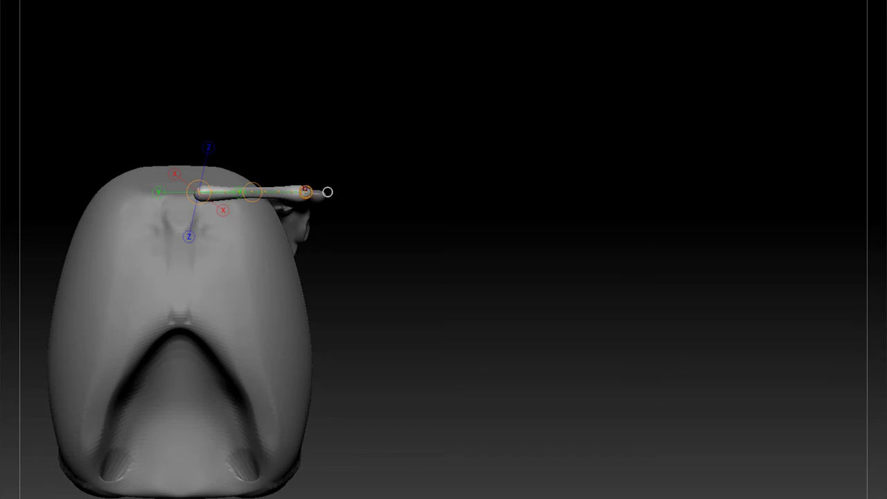
{"action": "left_click_drag", "start_coordinate": [305, 192], "coordinate": [306, 133]}
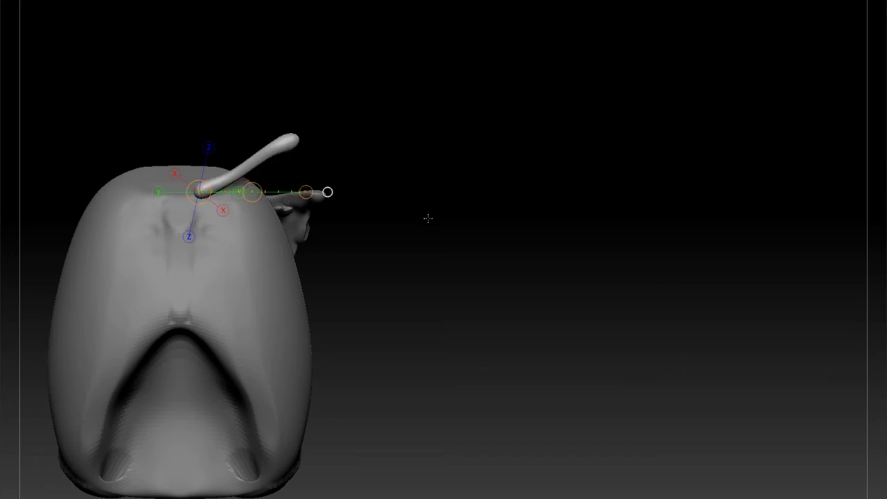
Select the scapula and rotate it about its upper inner corner so the acromion rises to the lifted clavicle
{"action": "left_click_drag", "start_coordinate": [427, 218], "coordinate": [342, 212]}
{"action": "left_click", "coordinate": [362, 239], "text": "alt"}
{"action": "left_click_drag", "start_coordinate": [435, 224], "coordinate": [310, 221]}
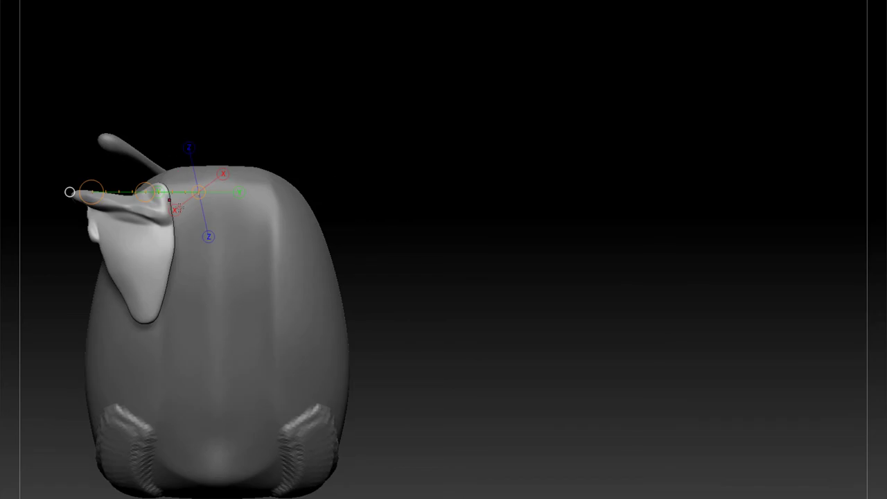
{"action": "mouse_move", "coordinate": [153, 203]}
{"action": "left_mouse_down"}
{"action": "mouse_move", "coordinate": [145, 337]}
{"action": "mouse_move", "coordinate": [111, 288]}
{"action": "mouse_move", "coordinate": [100, 242]}
{"action": "left_mouse_up"}
{"action": "left_click_drag", "start_coordinate": [150, 259], "coordinate": [150, 255]}
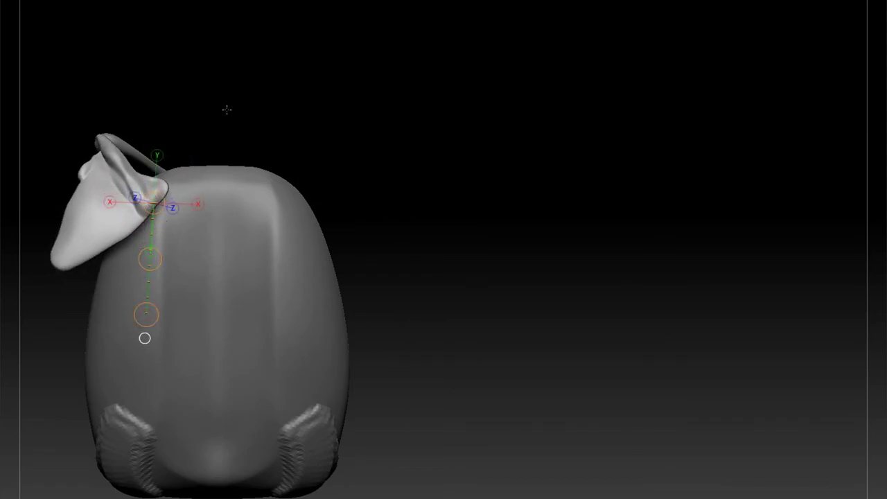
Mask the lower tip of the rotated scapula in the front view
{"action": "key", "text": "q"}
{"action": "mouse_move", "coordinate": [476, 196]}
{"action": "left_mouse_down", "text": "alt"}
{"action": "mouse_move", "coordinate": [486, 213]}
{"action": "mouse_move", "coordinate": [377, 168]}
{"action": "left_mouse_up", "text": "alt"}
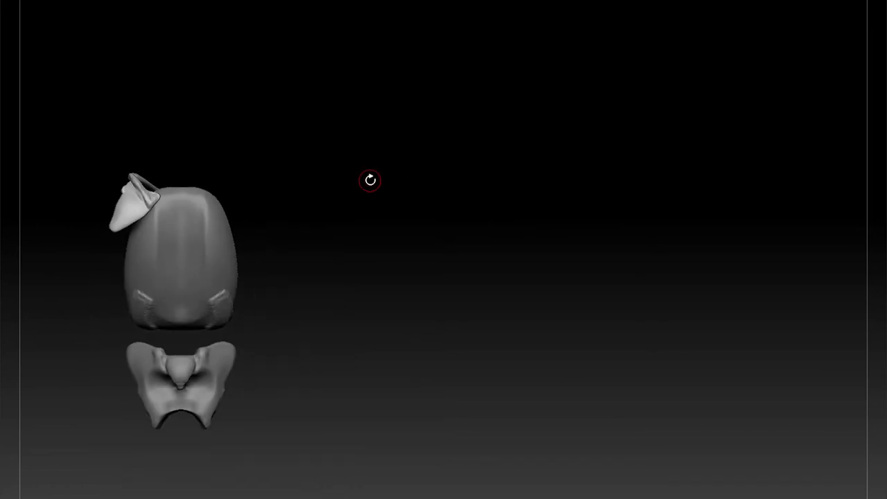
{"action": "left_click_drag", "start_coordinate": [497, 316], "coordinate": [610, 301]}
{"action": "left_click_drag", "start_coordinate": [596, 302], "coordinate": [444, 378], "text": "alt"}
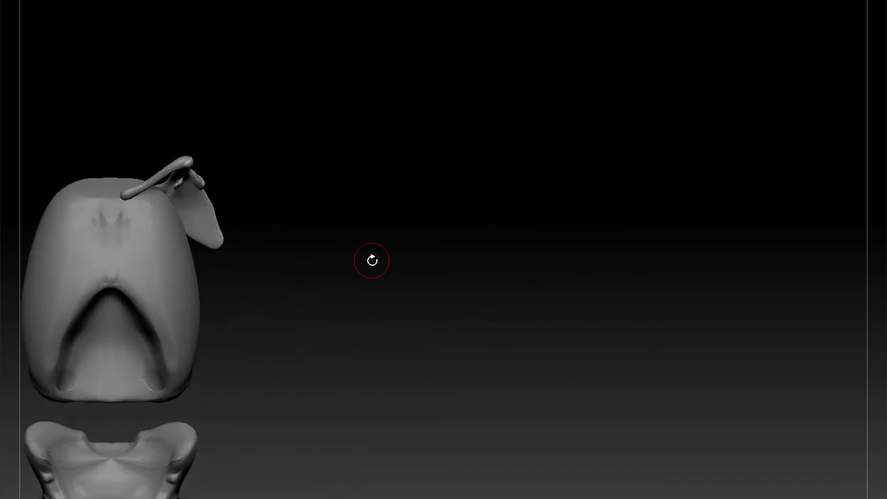
{"action": "left_click_drag", "start_coordinate": [372, 259], "coordinate": [594, 222], "text": "alt"}
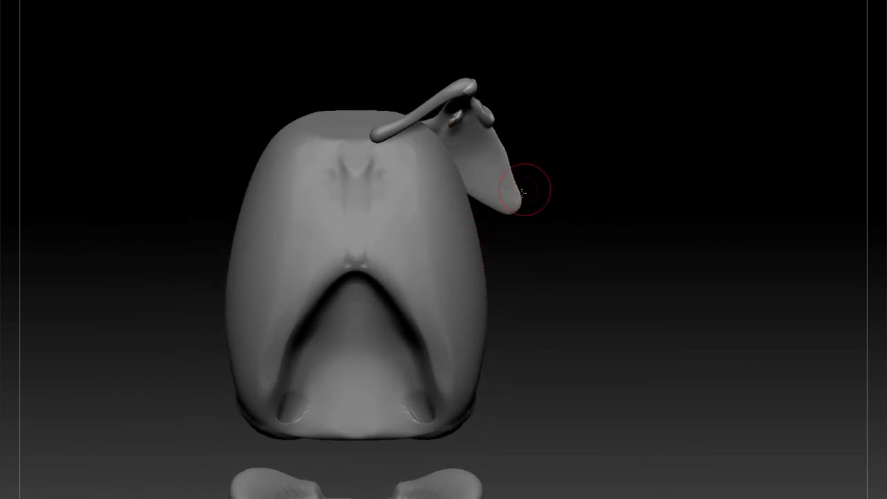
{"action": "left_click", "coordinate": [516, 201], "text": "ctrl"}
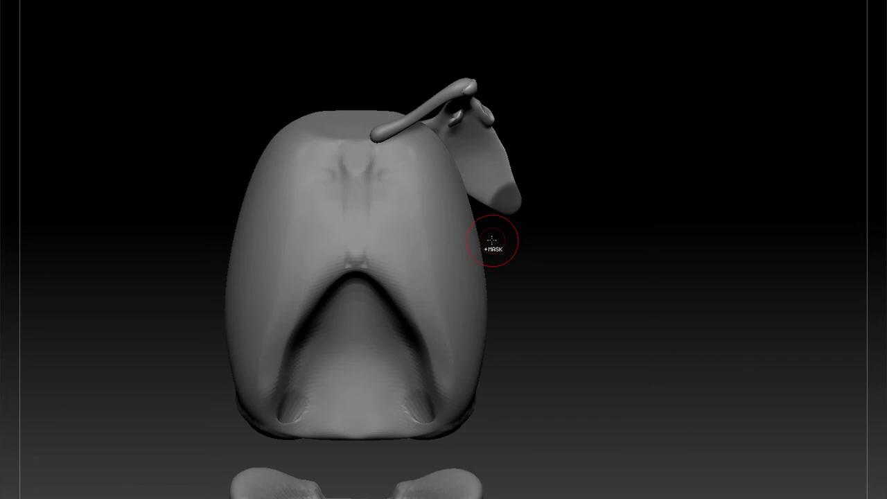
Undo the scapula's mask and rotation and the clavicle's upward swing to restore the resting shoulder position
{"action": "key", "text": "ctrl+z"}
{"action": "key", "text": "ctrl+z"}
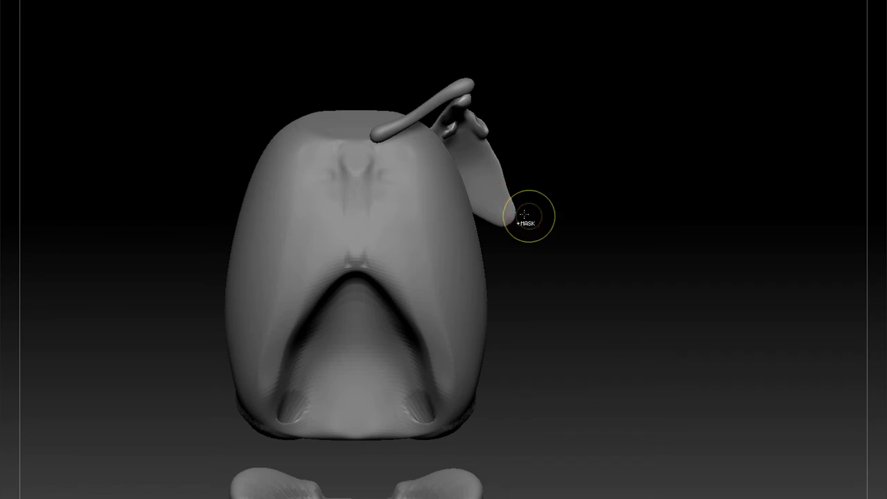
{"action": "key", "text": "ctrl+shift+z"}
{"action": "key", "text": "ctrl+shift+z"}
{"action": "key", "text": "ctrl+z"}
{"action": "key", "text": "ctrl+z"}
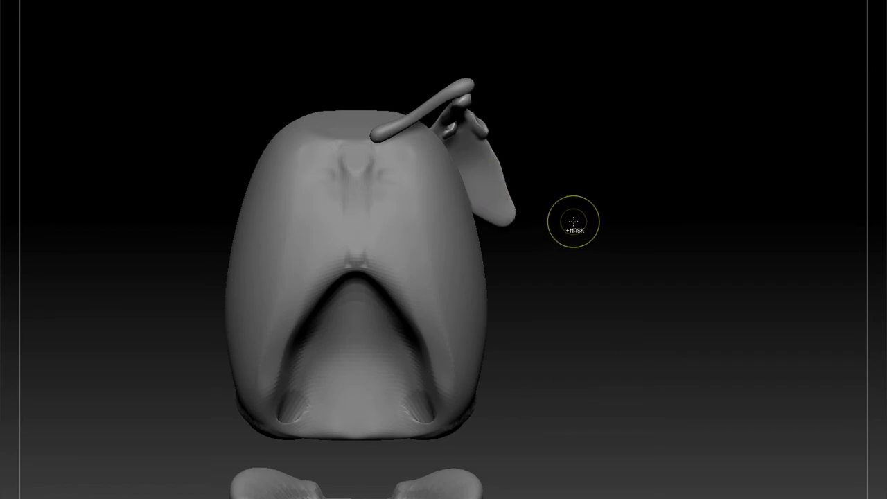
{"action": "left_click", "coordinate": [457, 86], "text": "alt"}
{"action": "key", "text": "ctrl+z"}
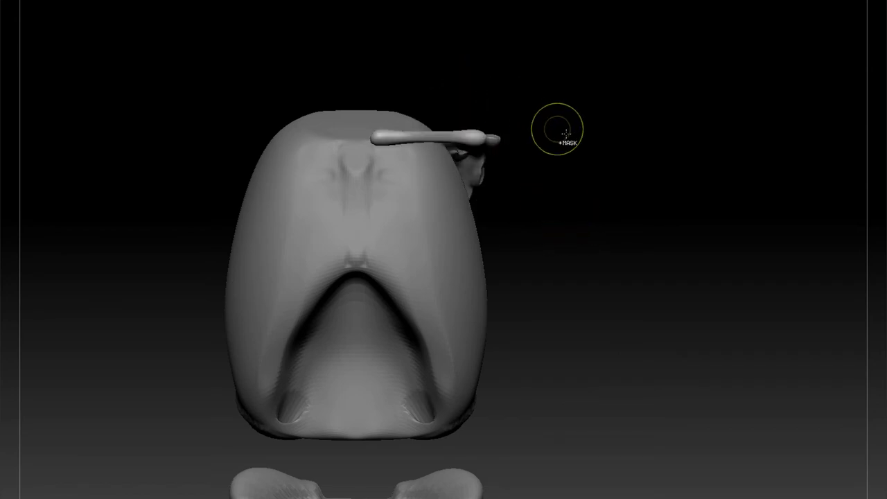
Try shifting the scapula upward and sideways across the back of the ribcage
{"action": "left_click_drag", "start_coordinate": [633, 231], "coordinate": [478, 223]}
{"action": "left_click_drag", "start_coordinate": [774, 144], "coordinate": [763, 188], "text": "ctrl"}
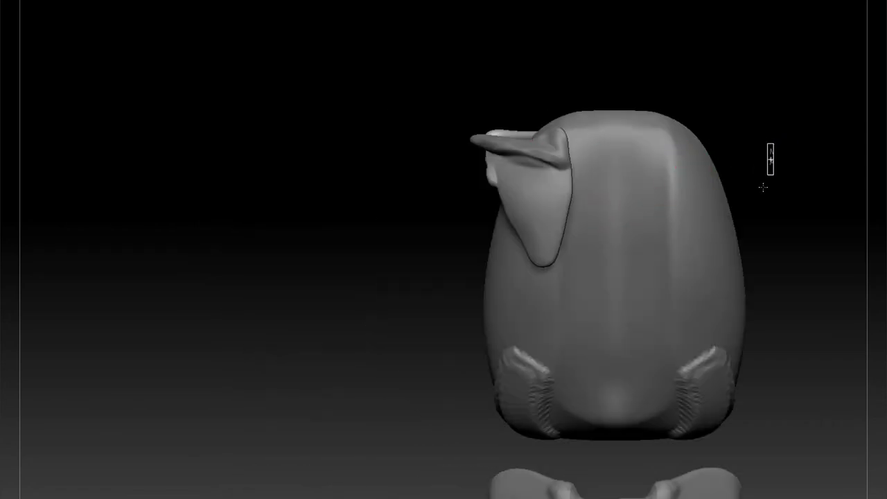
{"action": "key", "text": "r"}
{"action": "key", "text": "ctrl+i"}
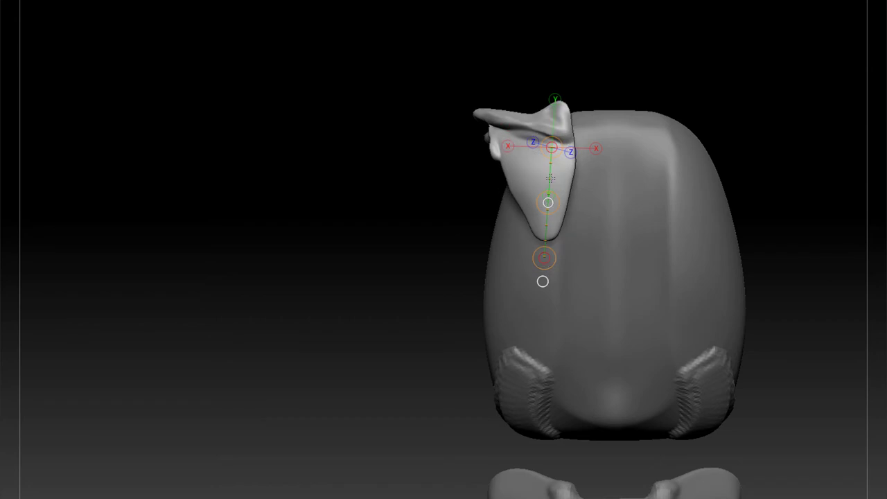
{"action": "mouse_move", "coordinate": [550, 200]}
{"action": "left_mouse_down"}
{"action": "mouse_move", "coordinate": [550, 210]}
{"action": "mouse_move", "coordinate": [553, 202]}
{"action": "mouse_move", "coordinate": [591, 203]}
{"action": "left_mouse_up"}
{"action": "left_click_drag", "start_coordinate": [752, 185], "coordinate": [818, 182]}
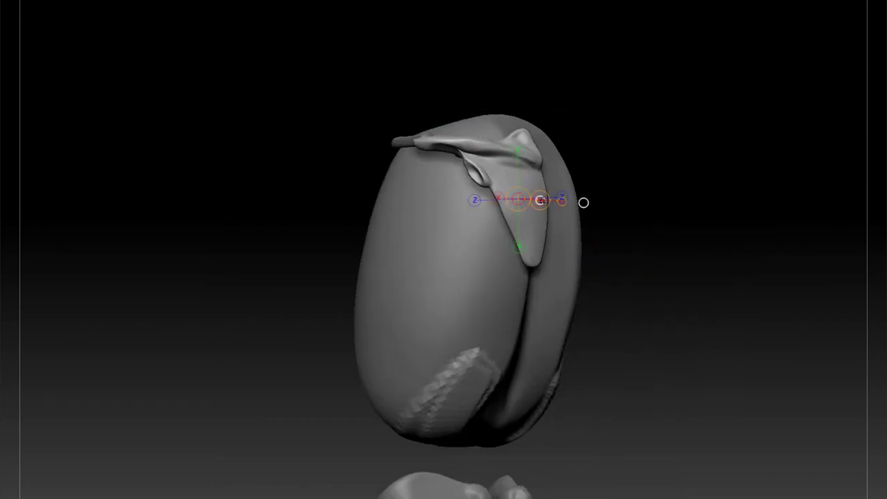
{"action": "mouse_move", "coordinate": [542, 200]}
{"action": "left_mouse_down"}
{"action": "mouse_move", "coordinate": [513, 196]}
{"action": "mouse_move", "coordinate": [547, 199]}
{"action": "left_mouse_up"}
{"action": "left_click_drag", "start_coordinate": [646, 187], "coordinate": [559, 191]}
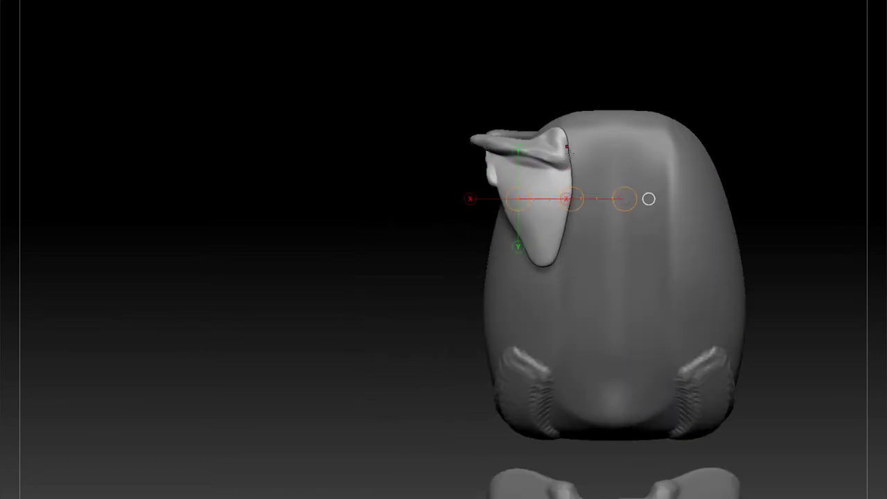
Try transforming the scapula from its upper inner corner, and undo the change
{"action": "key", "text": "r"}
{"action": "mouse_move", "coordinate": [556, 147]}
{"action": "left_mouse_down"}
{"action": "mouse_move", "coordinate": [546, 254]}
{"action": "mouse_move", "coordinate": [455, 196]}
{"action": "mouse_move", "coordinate": [492, 244]}
{"action": "mouse_move", "coordinate": [559, 220]}
{"action": "left_mouse_up"}
{"action": "key", "text": "ctrl+z"}
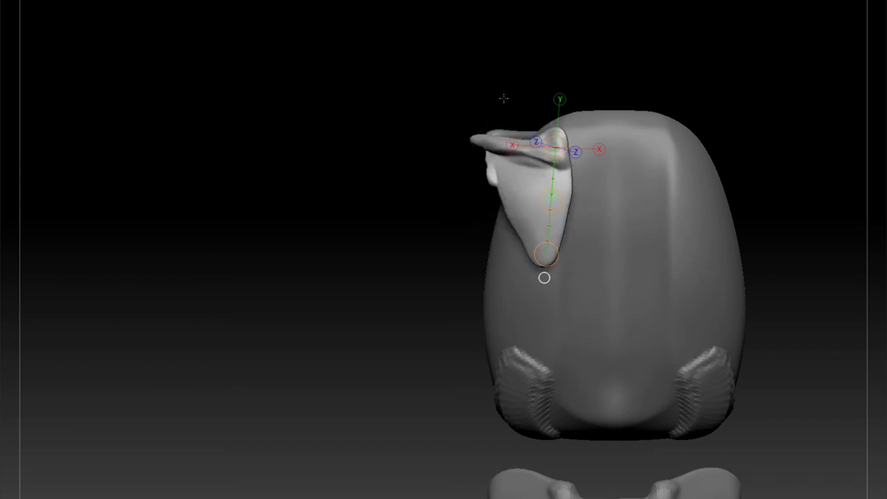
{"action": "key", "text": "q"}
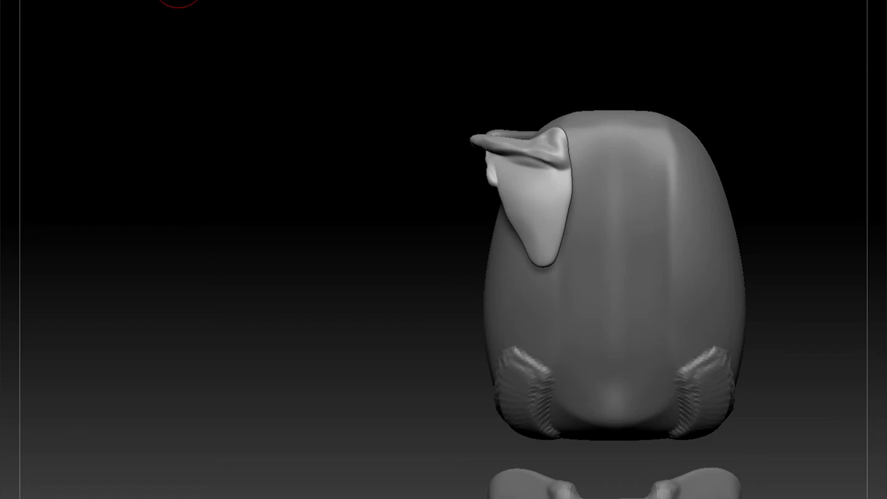
Append a cylinder to the torso model and undo the bulging deformation tried on it
{"action": "mouse_move", "coordinate": [229, 124]}
{"action": "left_mouse_down"}
{"action": "mouse_move", "coordinate": [835, 214]}
{"action": "mouse_move", "coordinate": [821, 199]}
{"action": "left_mouse_up"}
{"action": "left_click_drag", "start_coordinate": [715, 208], "coordinate": [669, 287]}
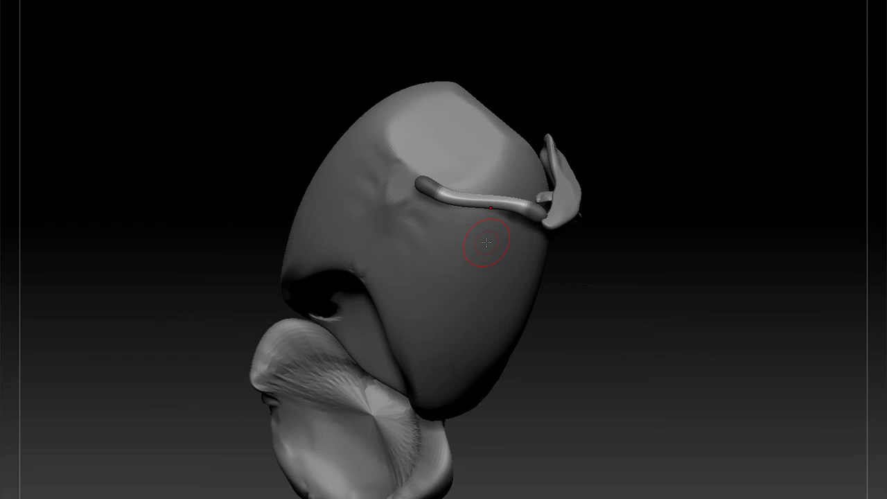
{"action": "left_click_drag", "start_coordinate": [652, 354], "coordinate": [716, 335]}
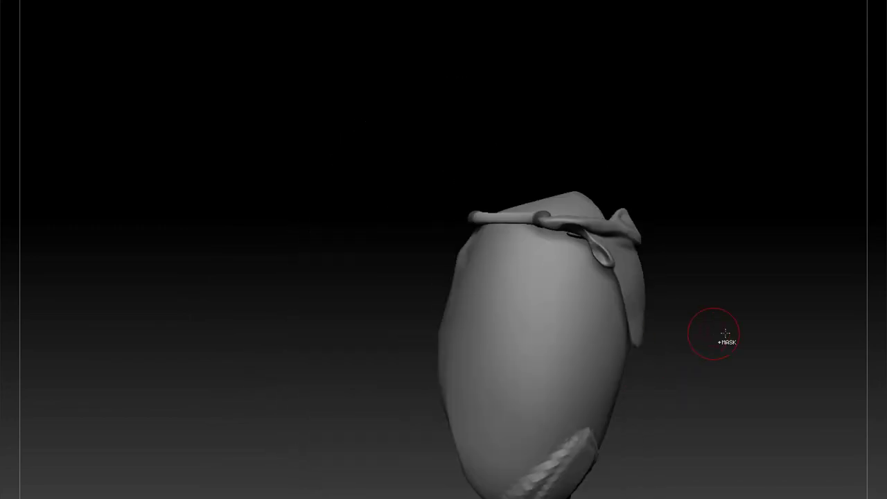
{"action": "mouse_move", "coordinate": [730, 431]}
{"action": "right_mouse_down", "text": "ctrl"}
{"action": "mouse_move", "coordinate": [723, 402]}
{"action": "mouse_move", "coordinate": [674, 382]}
{"action": "right_mouse_up", "text": "ctrl"}
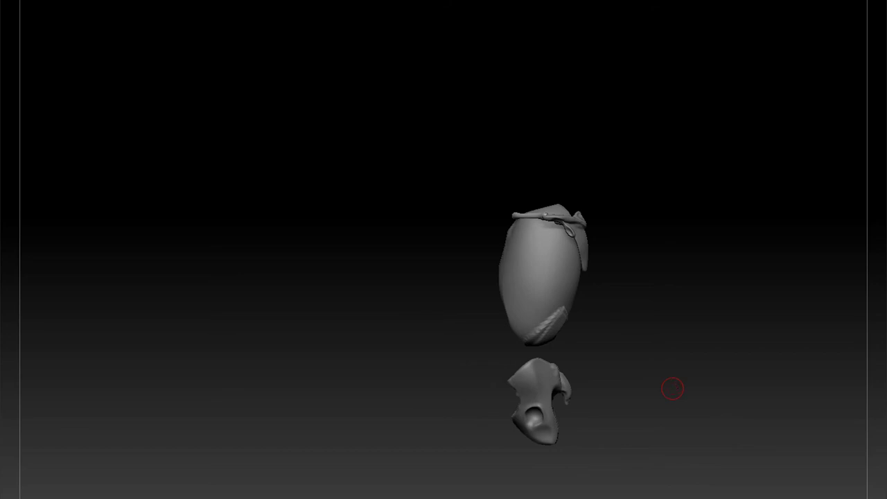
{"action": "key", "text": "F1"}
{"action": "left_click", "coordinate": [620, 343]}
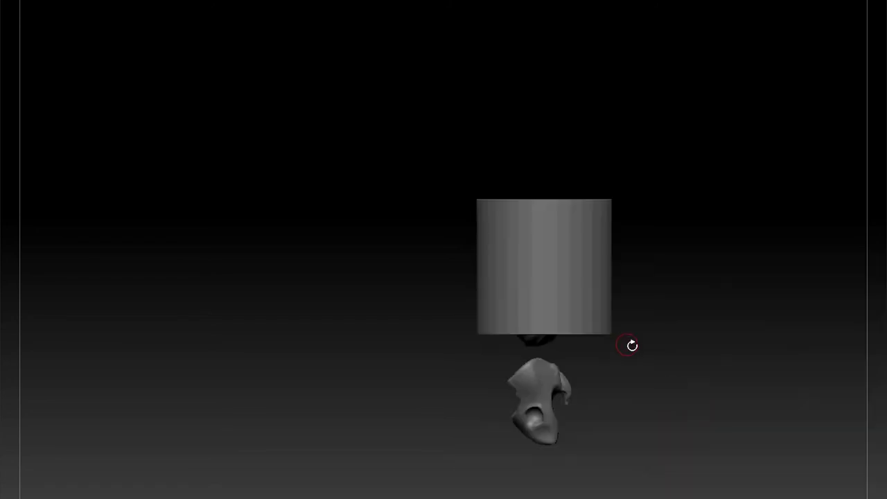
{"action": "left_click", "coordinate": [841, 342]}
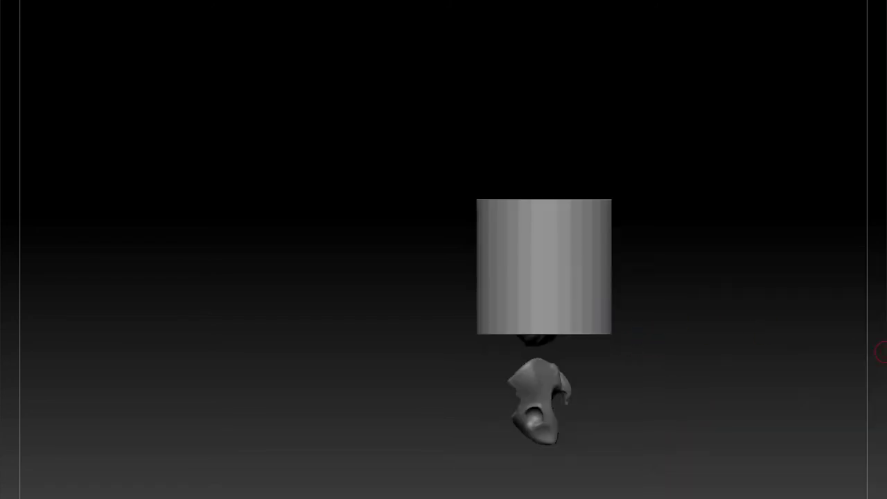
{"action": "left_click", "coordinate": [881, 352]}
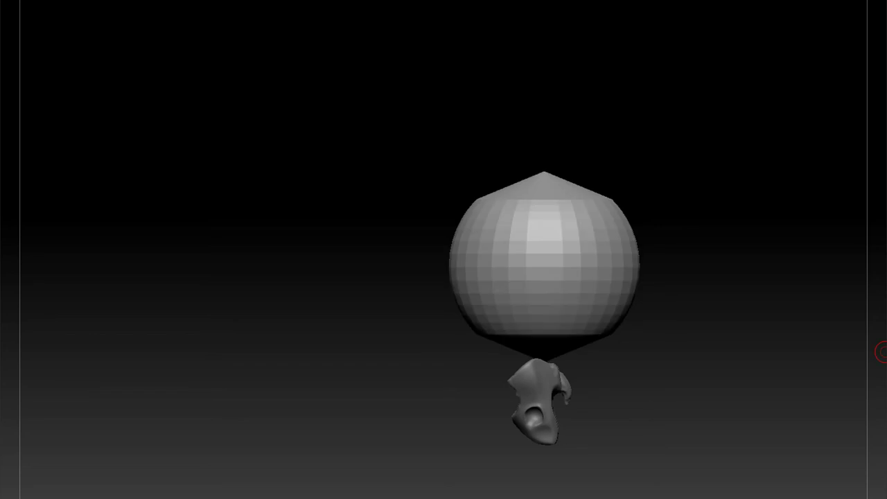
{"action": "key", "text": "ctrl+z"}
{"action": "key", "text": "ctrl+z"}
Shrink the cylinder and place it in the open space behind the torso in the side view
{"action": "key", "text": "w"}
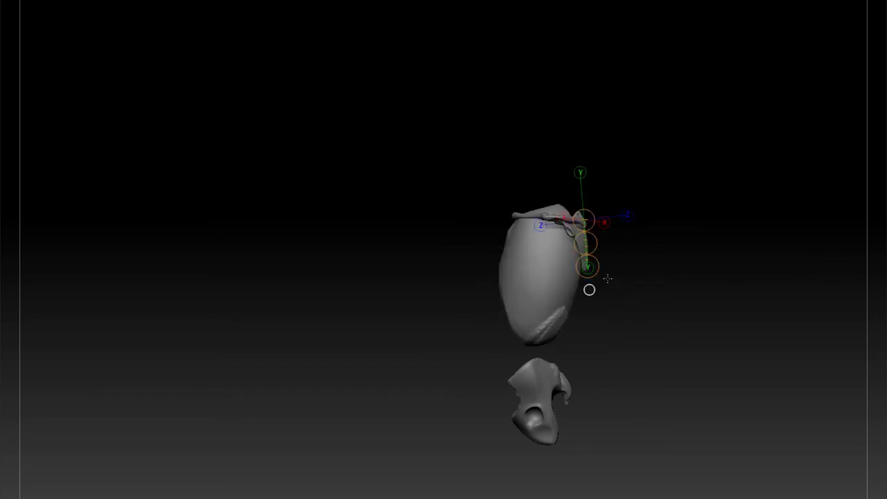
{"action": "left_click", "coordinate": [589, 290]}
{"action": "mouse_move", "coordinate": [548, 269]}
{"action": "left_mouse_down", "text": "shift"}
{"action": "mouse_move", "coordinate": [635, 269]}
{"action": "mouse_move", "coordinate": [673, 317]}
{"action": "left_mouse_up", "text": "shift"}
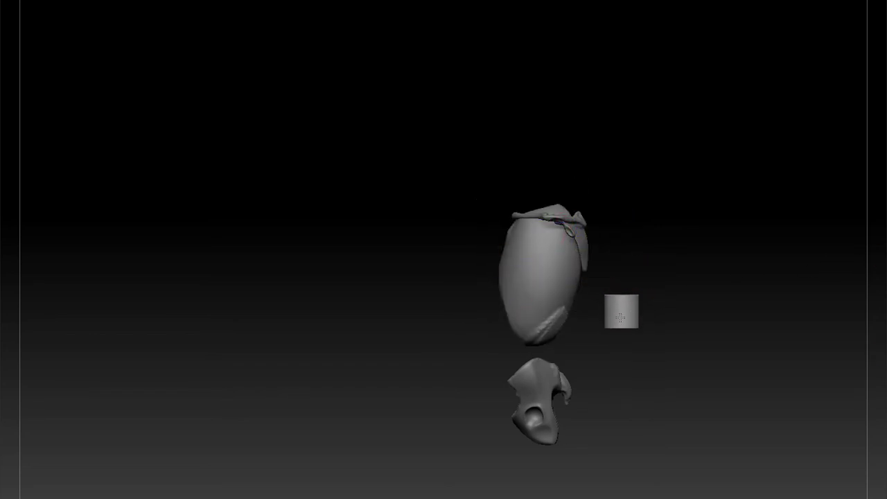
Stretch the cylinder into a tall, thin column and set it against the back of the ribcage
{"action": "mouse_move", "coordinate": [618, 318]}
{"action": "left_mouse_down", "text": "shift"}
{"action": "mouse_move", "coordinate": [619, 188]}
{"action": "mouse_move", "coordinate": [609, 129]}
{"action": "left_mouse_up", "text": "shift"}
{"action": "left_click_drag", "start_coordinate": [619, 254], "coordinate": [619, 228]}
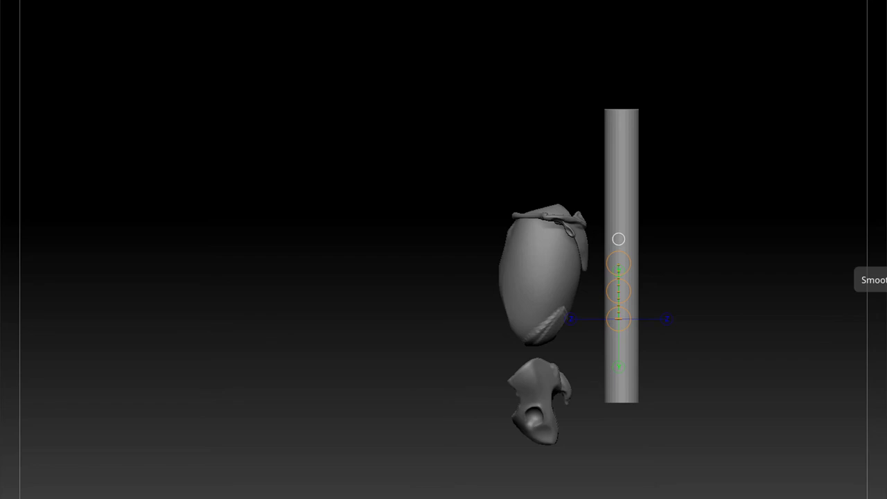
{"action": "key", "text": "ctrl+z"}
{"action": "key", "text": "ctrl+z"}
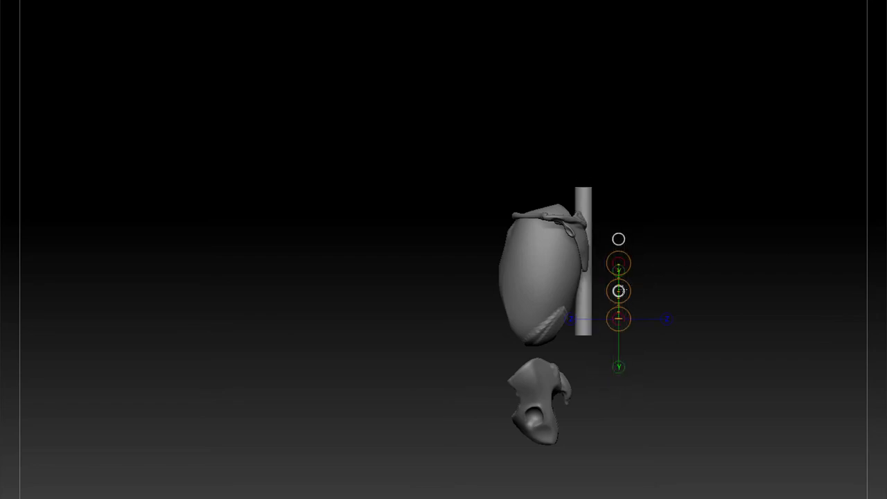
Undo the column's shift to the back of the ribcage and isolate the column
{"action": "key", "text": "ctrl+z"}
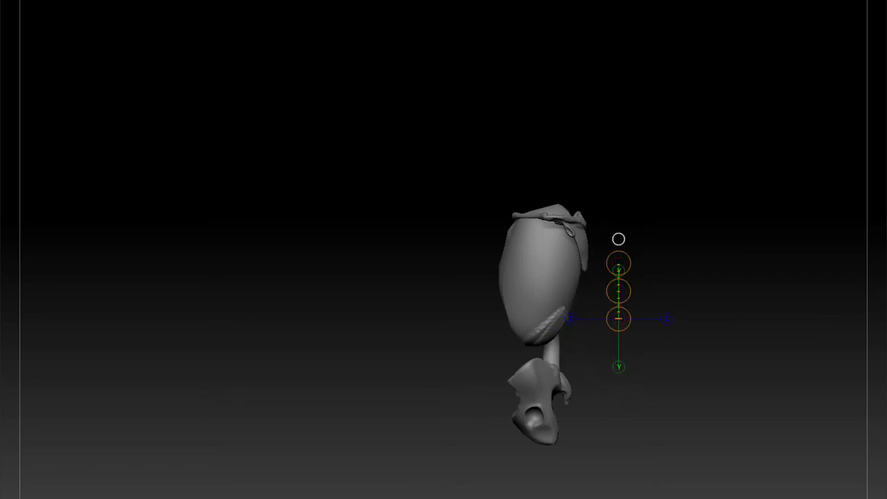
{"action": "key", "text": "ctrl+z"}
{"action": "left_click_drag", "start_coordinate": [555, 361], "coordinate": [554, 303]}
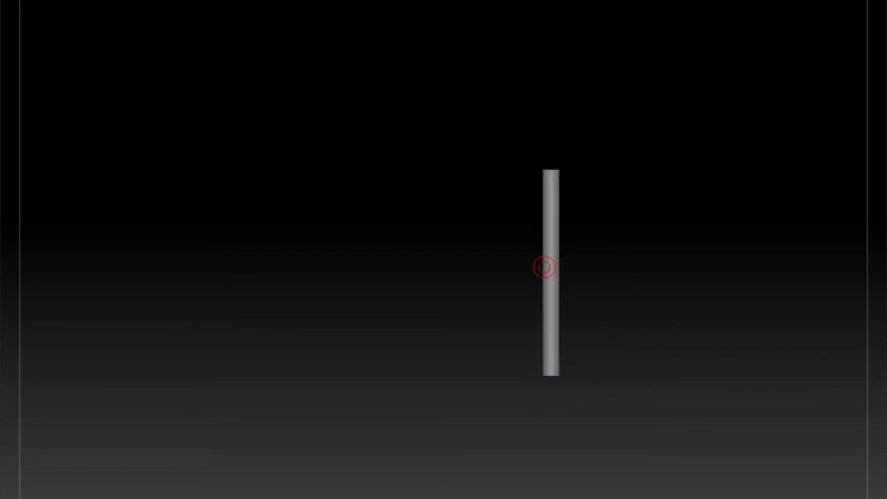
Taper the column's upper part and extend it upward into a narrow tip, clear the mask tried on it, and show all parts again
{"action": "left_click_drag", "start_coordinate": [640, 75], "coordinate": [642, 118], "text": "shift"}
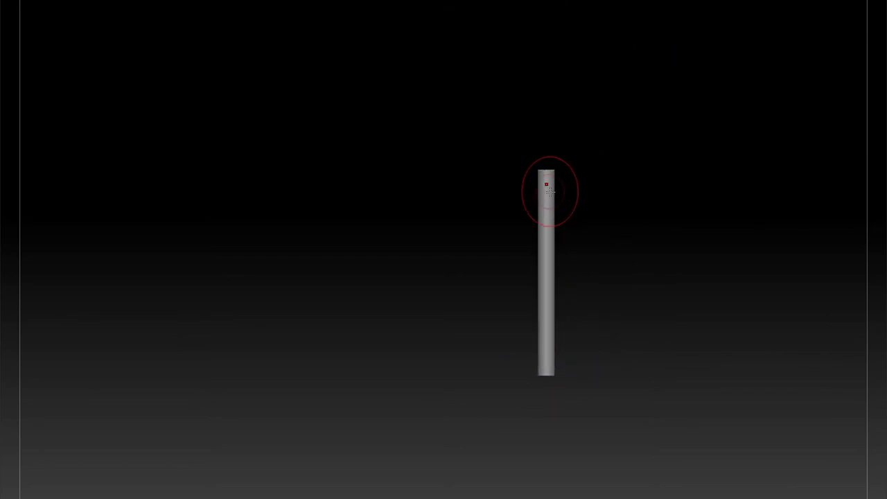
{"action": "mouse_move", "coordinate": [547, 179]}
{"action": "left_mouse_down"}
{"action": "mouse_move", "coordinate": [550, 216]}
{"action": "mouse_move", "coordinate": [547, 146]}
{"action": "mouse_move", "coordinate": [546, 192]}
{"action": "left_mouse_up"}
{"action": "left_click_drag", "start_coordinate": [516, 303], "coordinate": [585, 361], "text": "ctrl"}
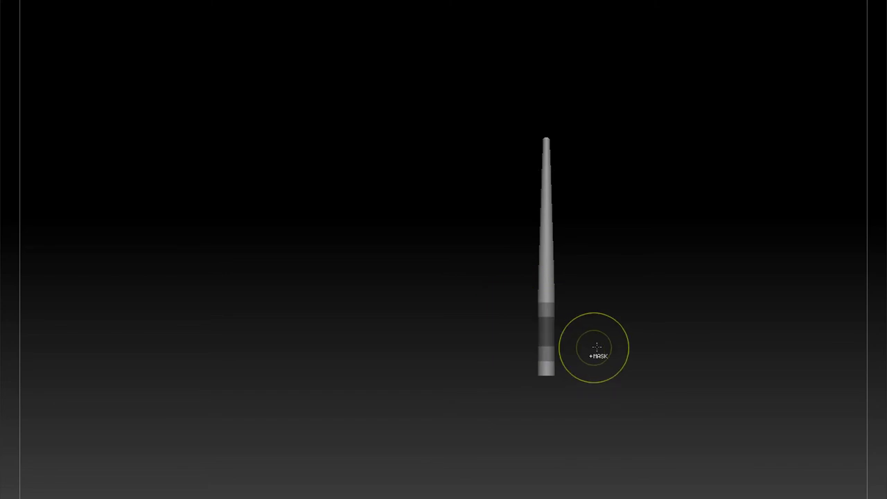
{"action": "mouse_move", "coordinate": [659, 329]}
{"action": "left_mouse_down", "text": "ctrl"}
{"action": "mouse_move", "coordinate": [697, 404]}
{"action": "mouse_move", "coordinate": [741, 379]}
{"action": "left_mouse_up", "text": "ctrl"}
{"action": "left_click", "coordinate": [886, 381]}
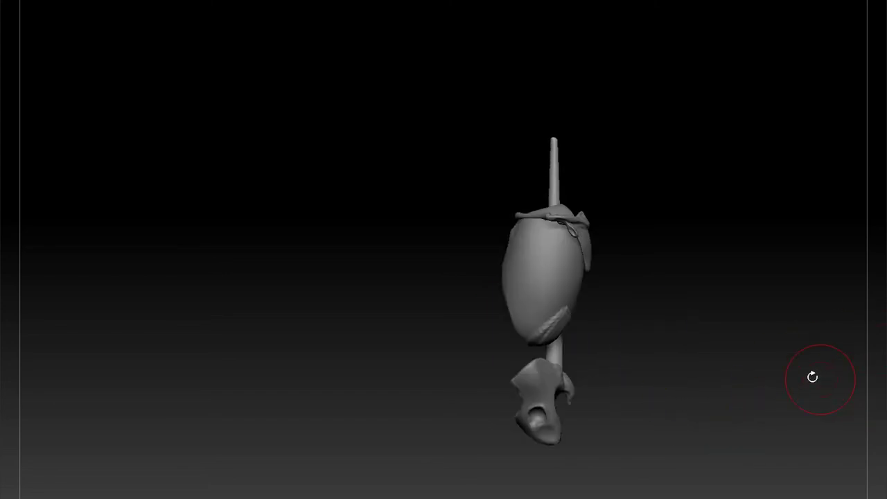
Make the surrounding parts see-through and bend the column's middle backward along the curve of the ribcage's back in the side view
{"action": "left_click_drag", "start_coordinate": [802, 368], "coordinate": [780, 353], "text": "alt"}
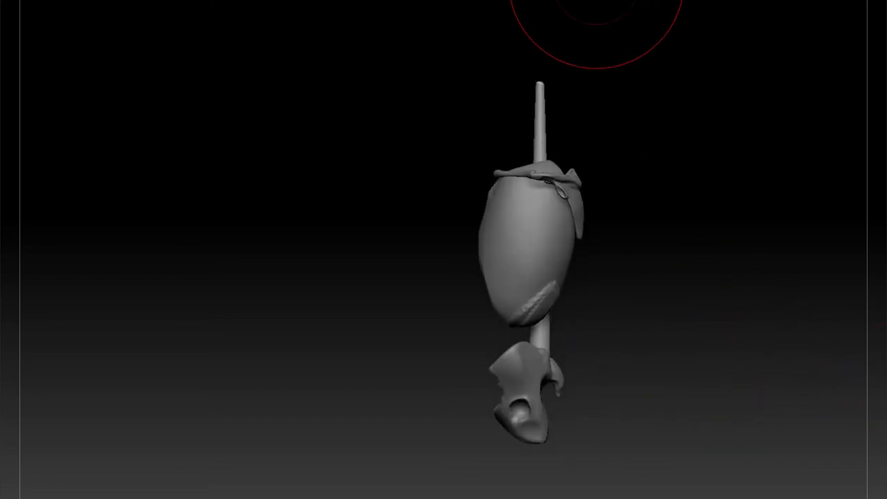
{"action": "left_click", "coordinate": [877, 365]}
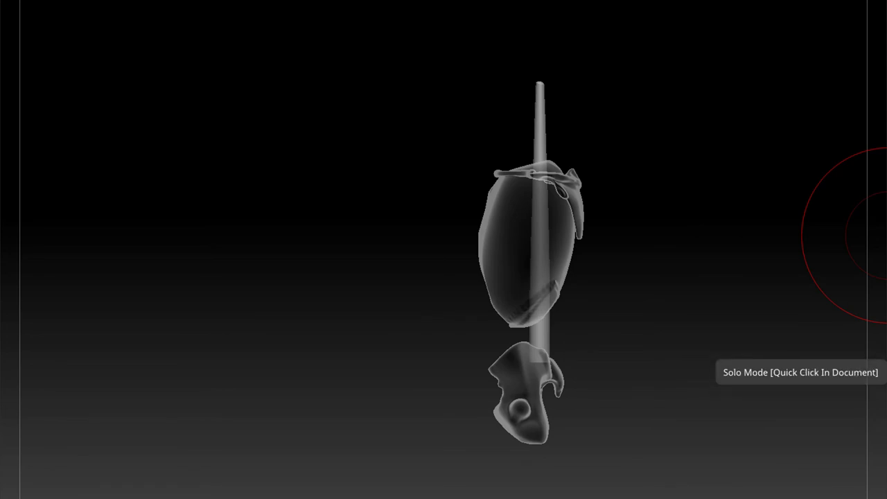
{"action": "left_click_drag", "start_coordinate": [538, 217], "coordinate": [567, 224]}
{"action": "left_click_drag", "start_coordinate": [547, 178], "coordinate": [556, 178]}
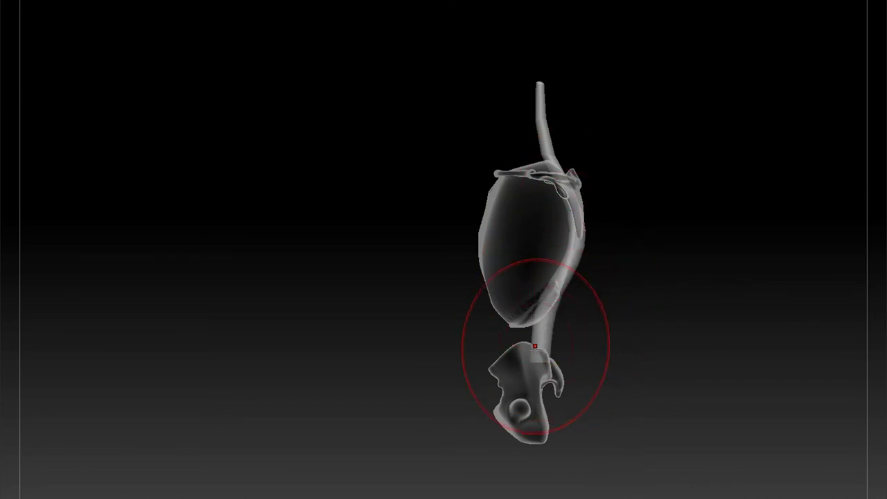
Curve the column's lower end forward below the ribcage and back into the pelvis, and shorten its neck end
{"action": "left_click_drag", "start_coordinate": [545, 359], "coordinate": [530, 357]}
{"action": "left_click_drag", "start_coordinate": [532, 356], "coordinate": [543, 365]}
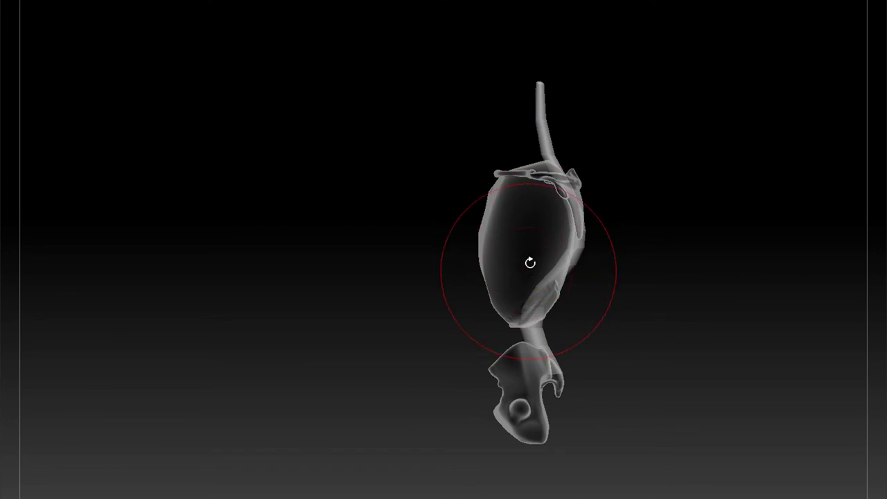
{"action": "left_click_drag", "start_coordinate": [539, 81], "coordinate": [538, 122]}
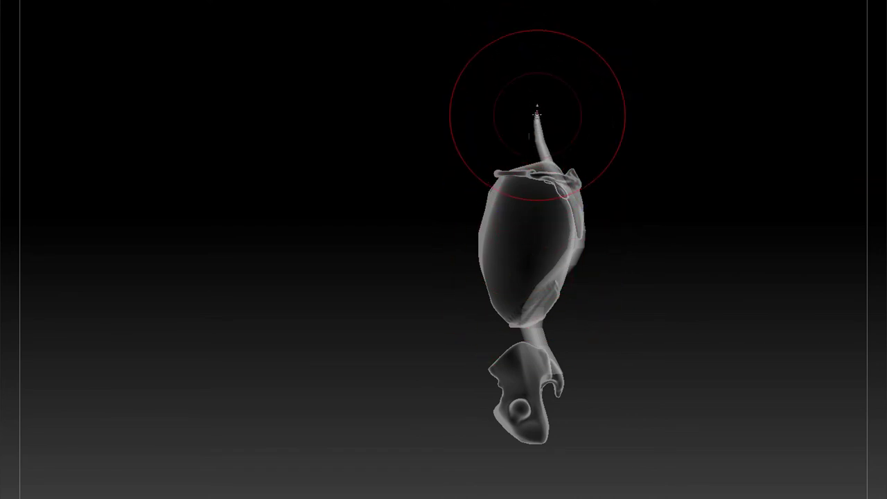
{"action": "left_click_drag", "start_coordinate": [531, 59], "coordinate": [528, 97], "text": "alt"}
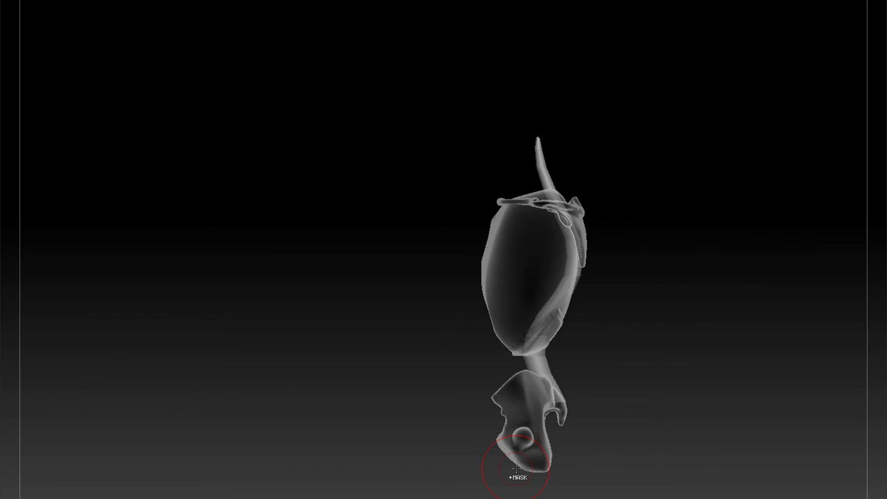
Mask successive sections of the column to mark its curves, clear the masks, and return the parts to solid display
{"action": "left_click_drag", "start_coordinate": [527, 79], "coordinate": [546, 488], "text": "ctrl"}
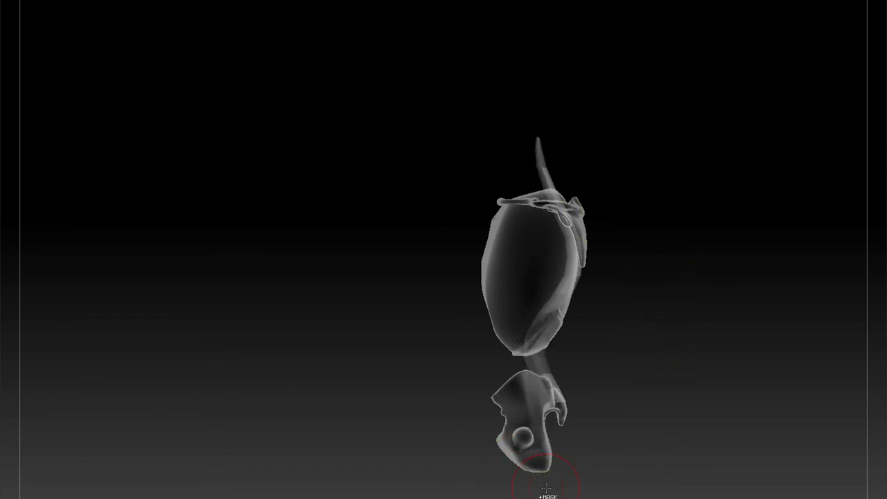
{"action": "left_click_drag", "start_coordinate": [631, 271], "coordinate": [616, 361], "text": "ctrl"}
{"action": "mouse_move", "coordinate": [571, 213]}
{"action": "left_mouse_down", "text": "ctrl"}
{"action": "mouse_move", "coordinate": [549, 380]}
{"action": "mouse_move", "coordinate": [617, 421]}
{"action": "left_mouse_up", "text": "ctrl"}
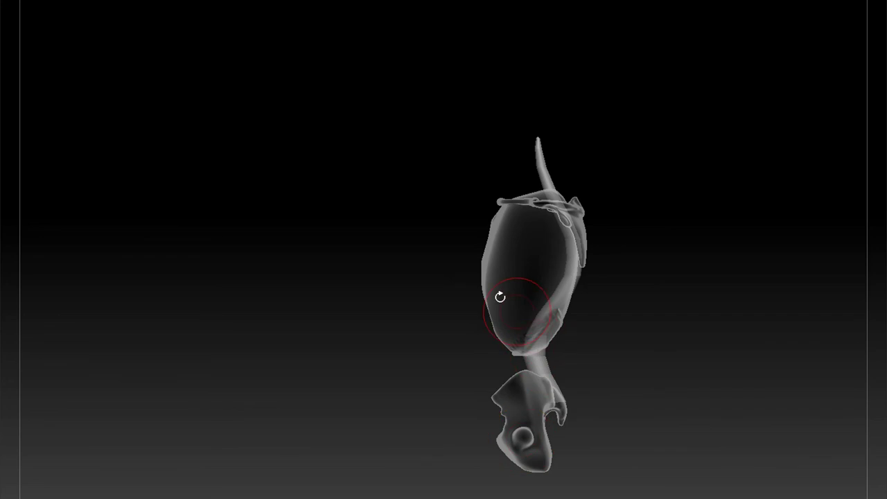
{"action": "left_click_drag", "start_coordinate": [436, 204], "coordinate": [543, 424], "text": "ctrl"}
{"action": "left_click_drag", "start_coordinate": [803, 367], "coordinate": [704, 229], "text": "shift"}
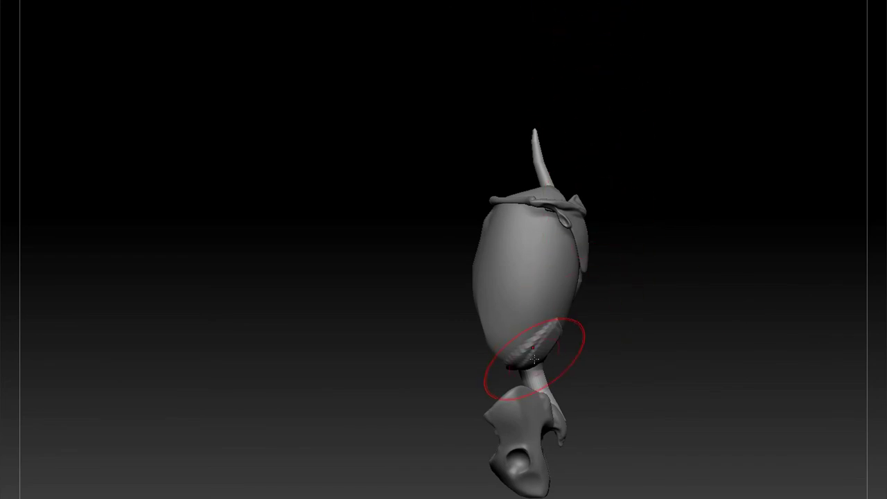
Examine the column's fit against the ribcage and pelvis in see-through and solid display from the side and rear
{"action": "left_click", "coordinate": [886, 343]}
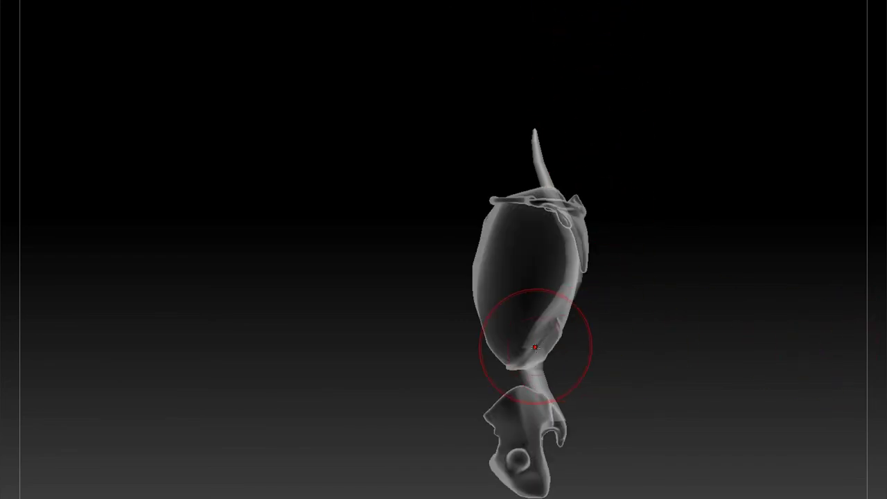
{"action": "mouse_move", "coordinate": [611, 326]}
{"action": "left_mouse_down"}
{"action": "mouse_move", "coordinate": [619, 352]}
{"action": "mouse_move", "coordinate": [593, 348]}
{"action": "mouse_move", "coordinate": [661, 208]}
{"action": "mouse_move", "coordinate": [651, 196]}
{"action": "left_mouse_up"}
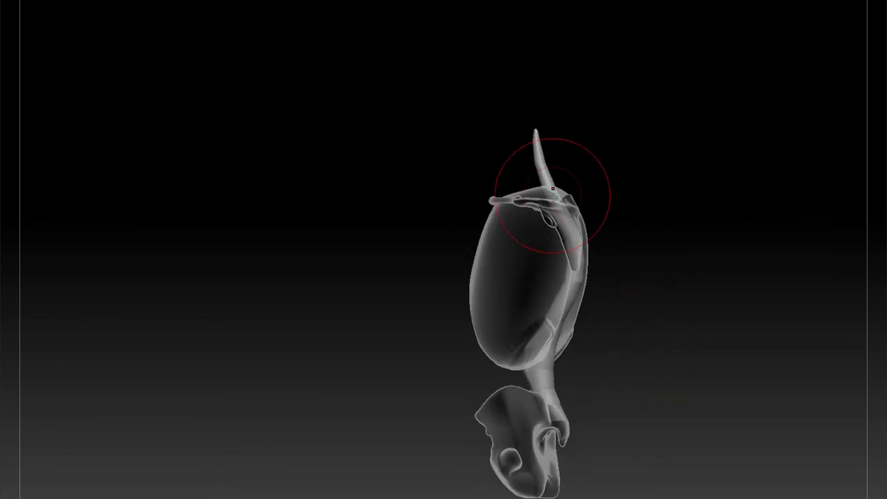
{"action": "left_click", "coordinate": [886, 291]}
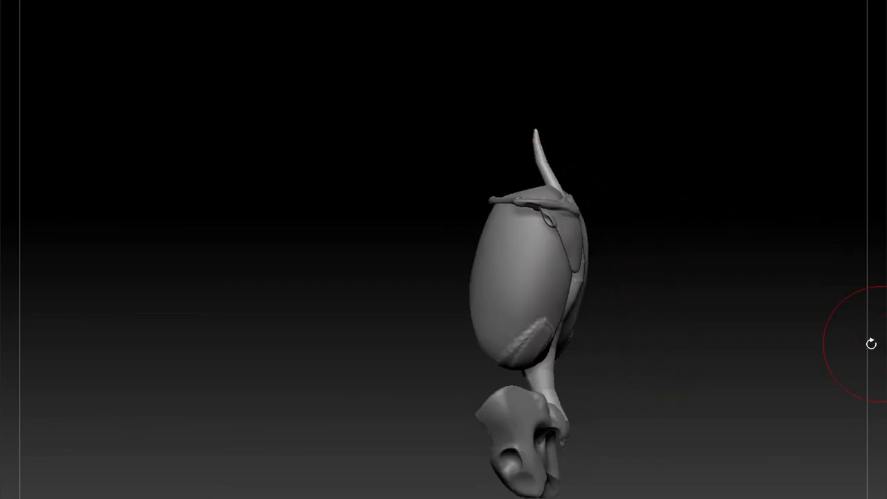
{"action": "left_click_drag", "start_coordinate": [692, 354], "coordinate": [727, 356]}
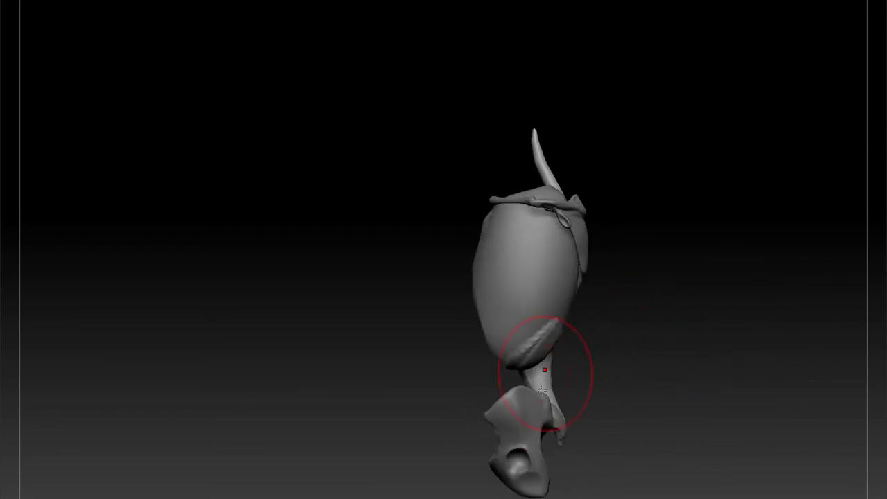
{"action": "left_click_drag", "start_coordinate": [637, 234], "coordinate": [574, 179]}
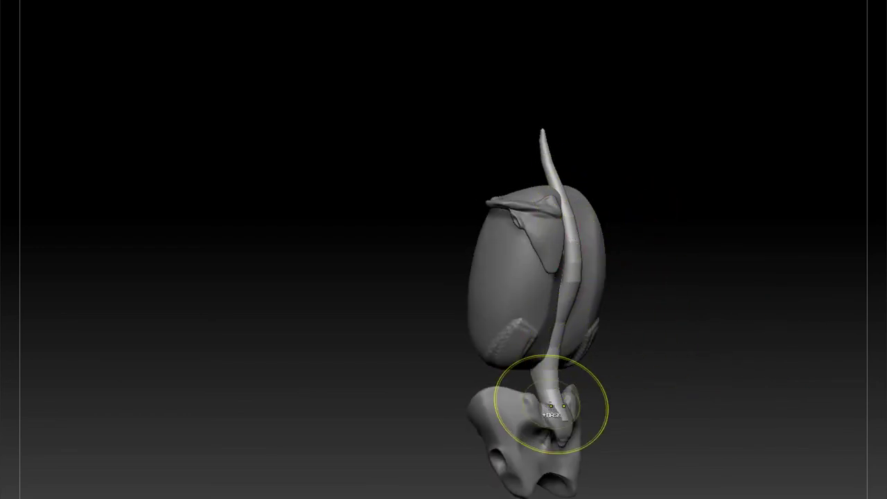
Try a mask on the column's lower-back section, and mask the neck section above the ribcage
{"action": "mouse_move", "coordinate": [596, 390]}
{"action": "left_mouse_down"}
{"action": "mouse_move", "coordinate": [610, 421]}
{"action": "mouse_move", "coordinate": [576, 474]}
{"action": "mouse_move", "coordinate": [592, 463]}
{"action": "mouse_move", "coordinate": [604, 392]}
{"action": "left_mouse_up"}
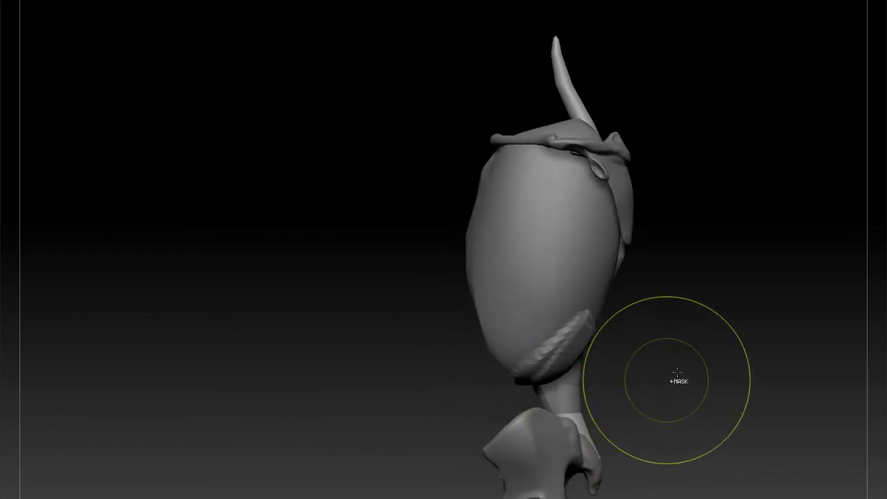
{"action": "left_click_drag", "start_coordinate": [677, 373], "coordinate": [645, 271]}
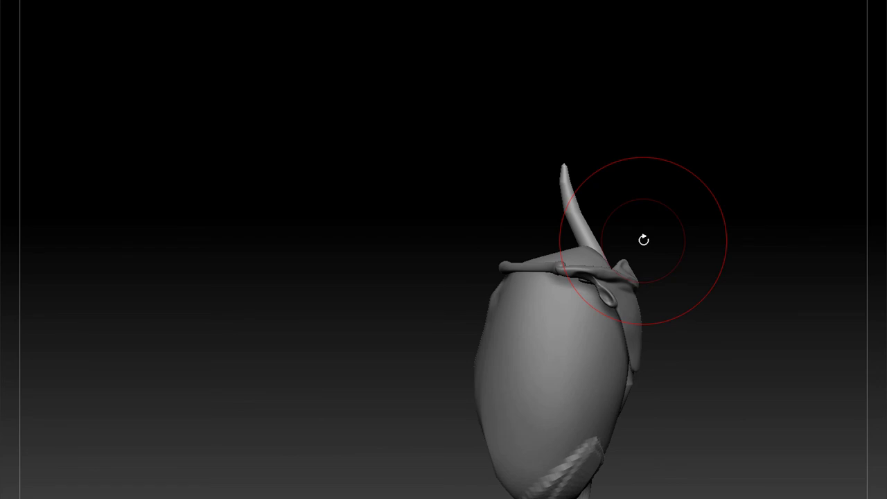
{"action": "left_click_drag", "start_coordinate": [742, 428], "coordinate": [681, 356], "text": "alt"}
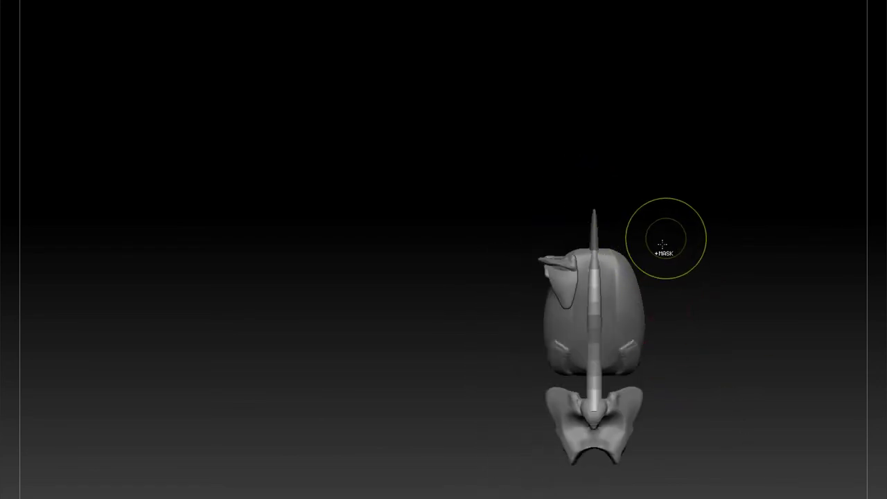